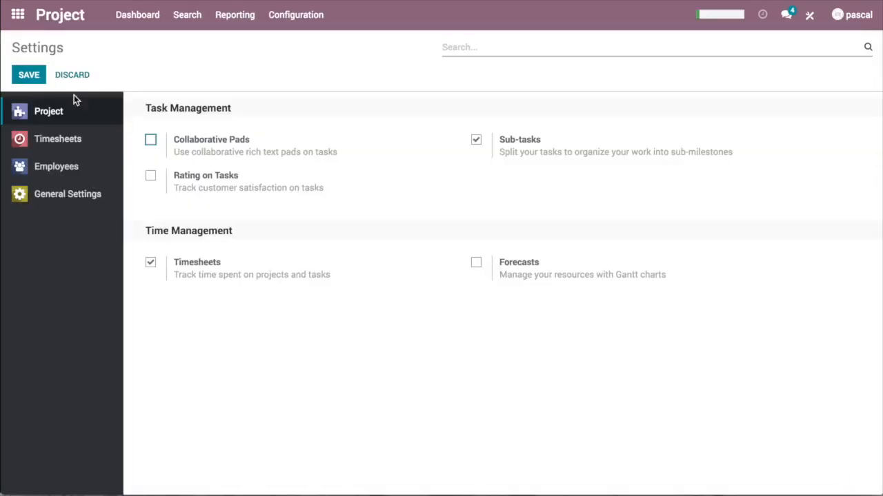
Review the Timesheets settings for timesheet apps, billing and reminder options.
{"action": "left_click", "coordinate": [75, 145]}
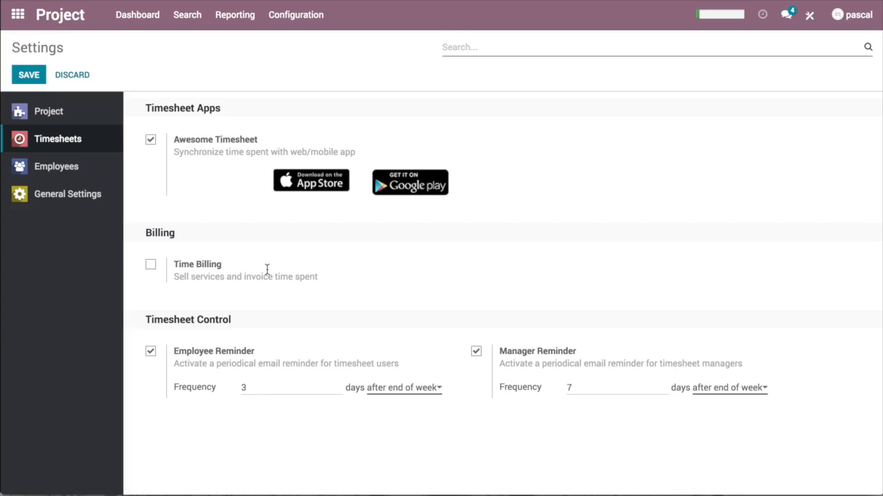
{"action": "mouse_move", "coordinate": [267, 269]}
Add a new task titled "PURCHASE VIDEO" to the New stage of the eLearning videos project.
{"action": "left_click", "coordinate": [18, 15]}
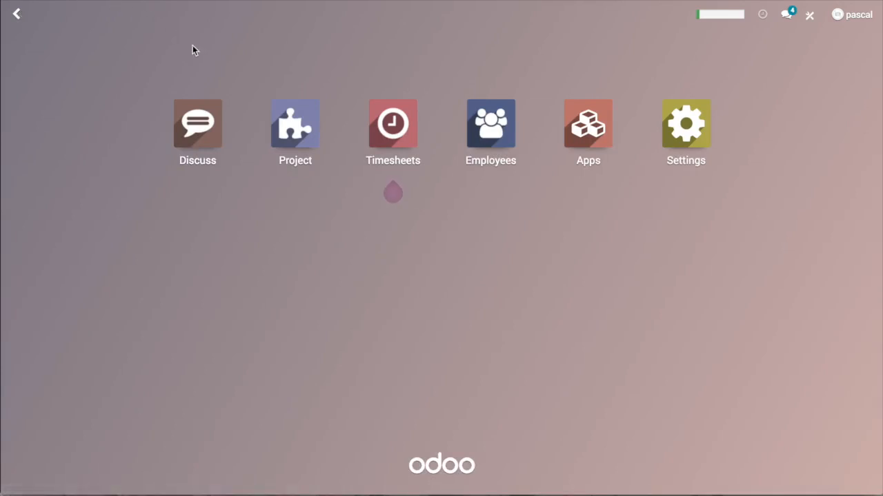
{"action": "left_click", "coordinate": [283, 131]}
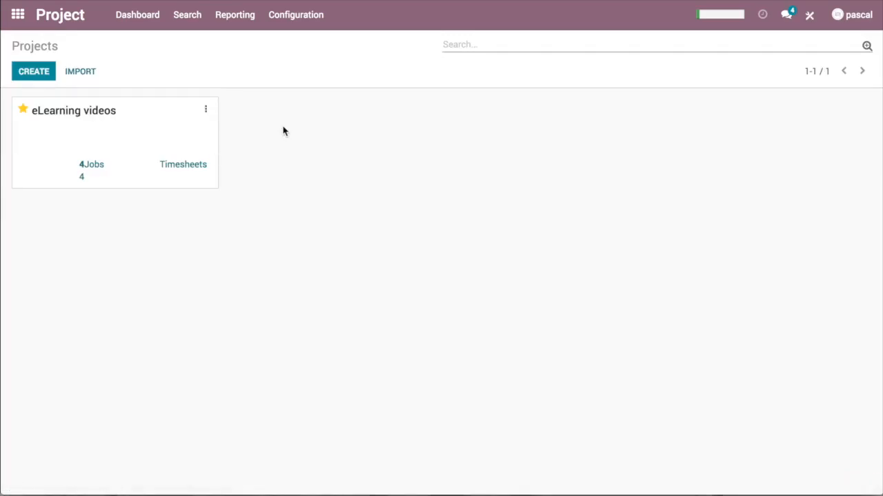
{"action": "left_click", "coordinate": [89, 170]}
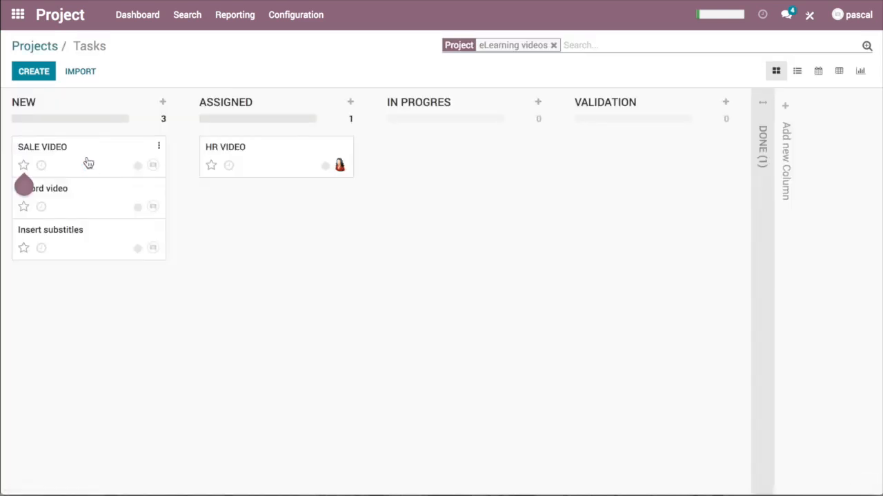
{"action": "left_click", "coordinate": [45, 73]}
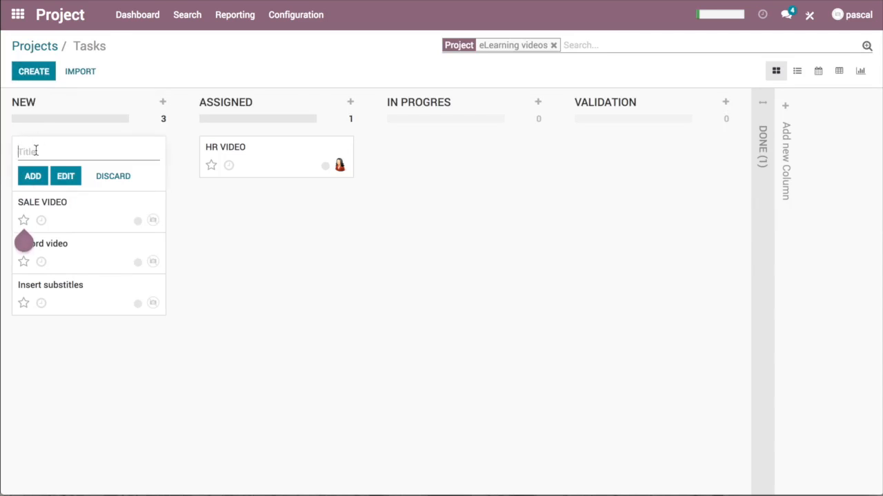
{"action": "type", "text": "PURCHASE VIDEO"}
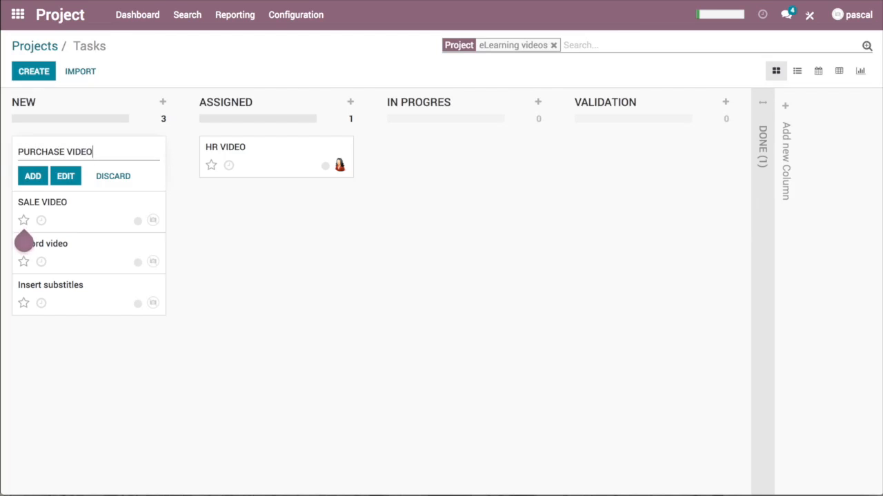
{"action": "left_click", "coordinate": [39, 173]}
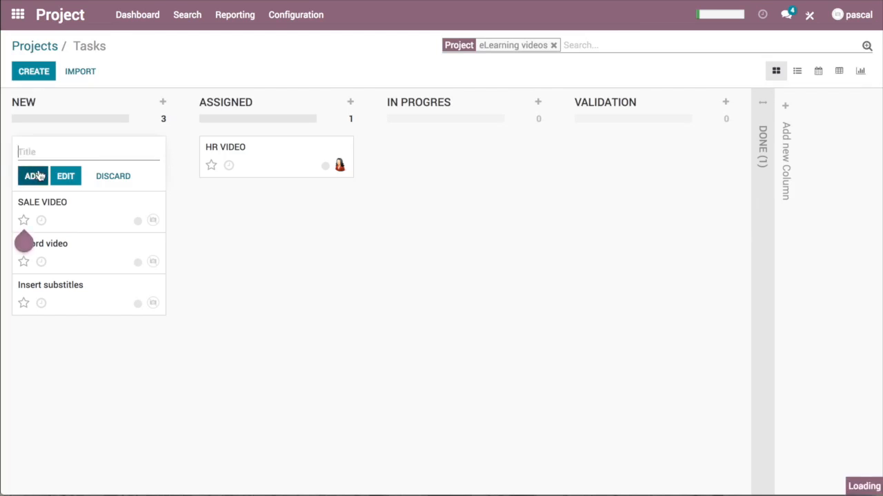
Set the PURCHASE VIDEO task's initially planned hours to 10:00 and save the task.
{"action": "left_click", "coordinate": [108, 216]}
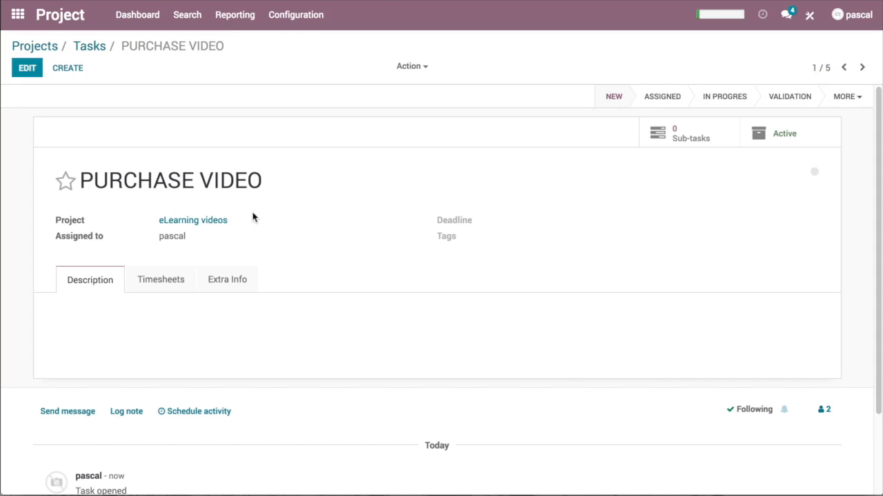
{"action": "left_click", "coordinate": [163, 288]}
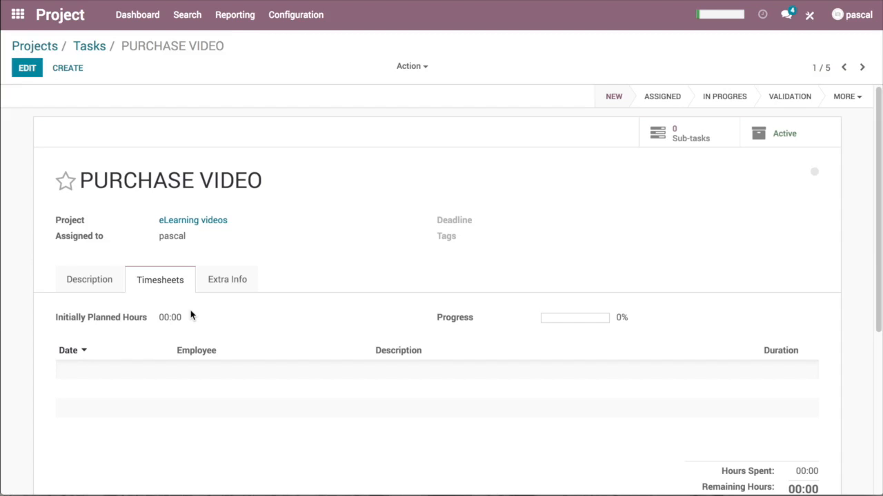
{"action": "left_click", "coordinate": [25, 68]}
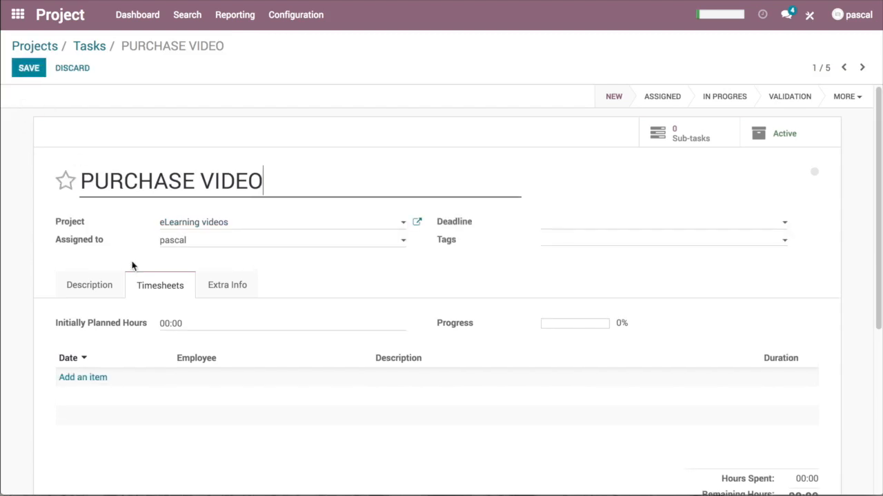
{"action": "left_click", "coordinate": [171, 322]}
{"action": "key", "text": "BackSpace"}
{"action": "key", "text": "BackSpace"}
{"action": "key", "text": "BackSpace"}
{"action": "type", "text": "10"}
{"action": "key", "text": "BackSpace"}
{"action": "key", "text": "BackSpace"}
{"action": "left_click", "coordinate": [159, 358]}
{"action": "left_click", "coordinate": [31, 69]}
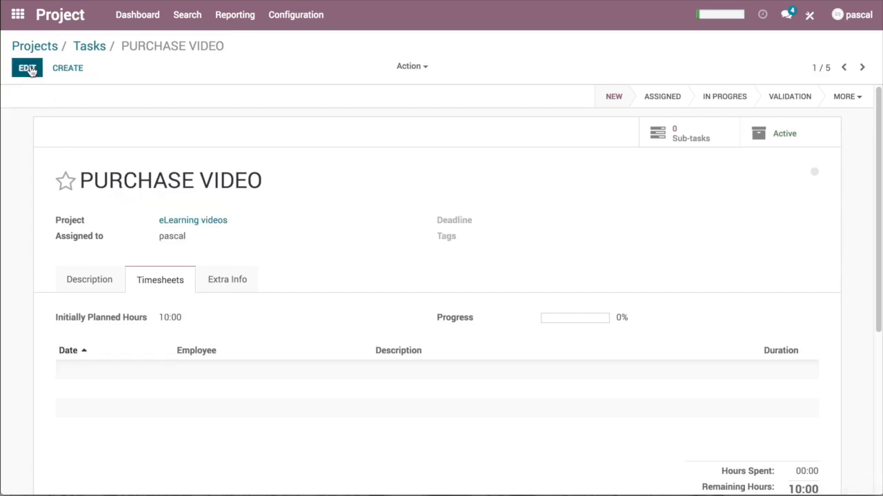
Check the PURCHASE VIDEO task's spent and remaining hours, and move the task to the In Progres stage.
{"action": "scroll", "coordinate": [729, 407], "scroll_direction": "down", "scroll_amount": 2}
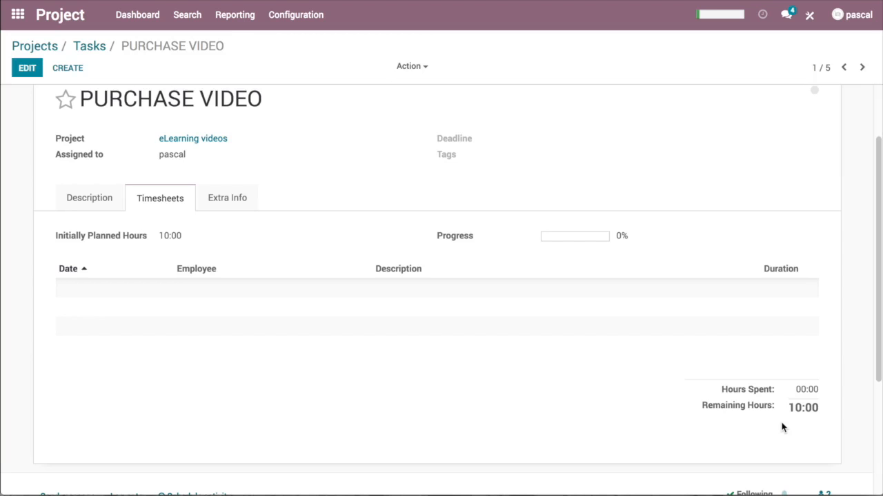
{"action": "mouse_move", "coordinate": [778, 394]}
{"action": "scroll", "coordinate": [723, 209], "scroll_direction": "down", "scroll_amount": 1}
{"action": "scroll", "coordinate": [721, 209], "scroll_direction": "up", "scroll_amount": 3}
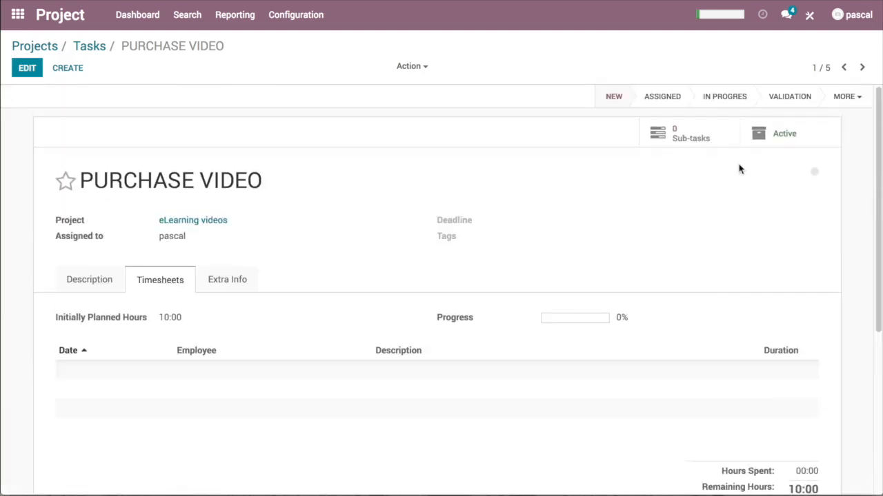
{"action": "left_click", "coordinate": [711, 101]}
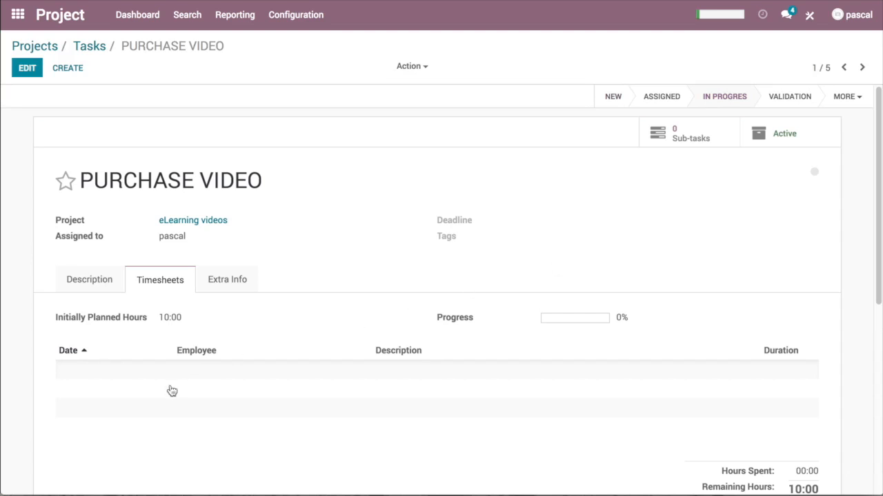
Add a timesheet line with the description "First recording" to the PURCHASE VIDEO task.
{"action": "left_click", "coordinate": [27, 69]}
{"action": "left_click", "coordinate": [83, 378]}
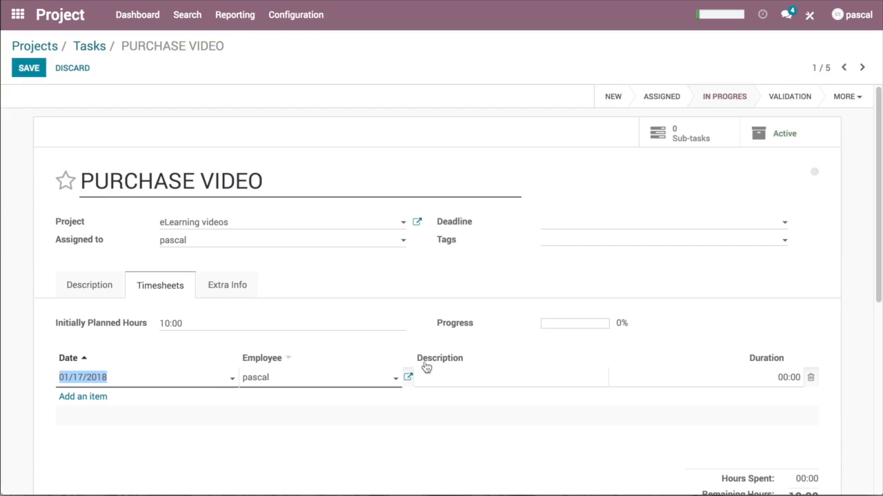
{"action": "left_click", "coordinate": [452, 378]}
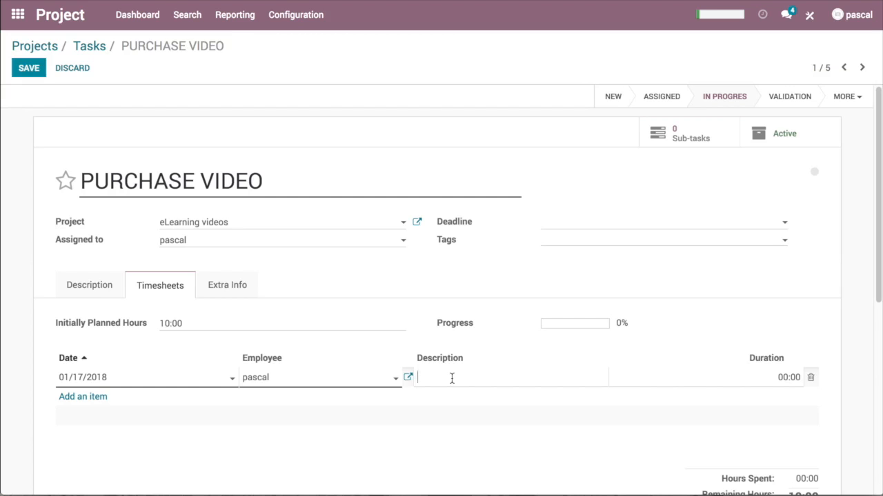
{"action": "type", "text": "F"}
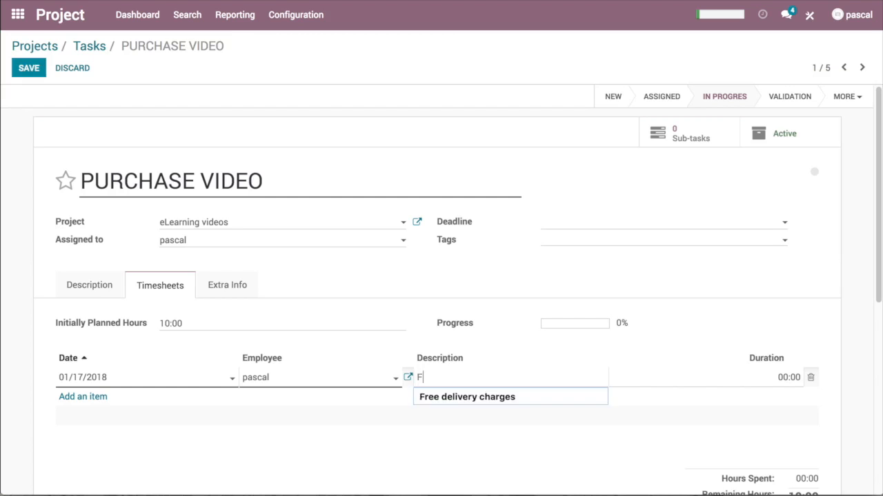
{"action": "type", "text": "irst "}
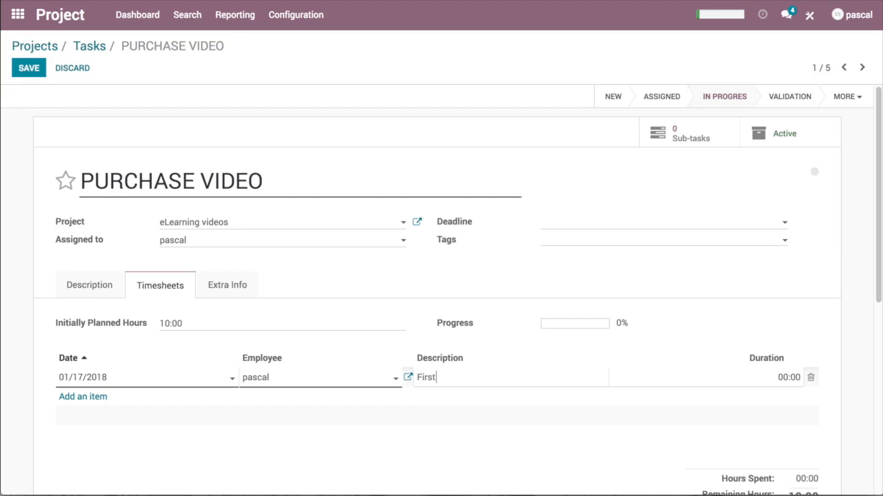
{"action": "type", "text": "recording"}
Set the First recording timesheet line's duration to 01:00 and save the task.
{"action": "left_click", "coordinate": [791, 373]}
{"action": "left_click", "coordinate": [791, 375]}
{"action": "key", "text": "Left"}
{"action": "key", "text": "BackSpace"}
{"action": "type", "text": "1"}
{"action": "left_click", "coordinate": [755, 419]}
{"action": "scroll", "coordinate": [754, 417], "scroll_direction": "down", "scroll_amount": 1}
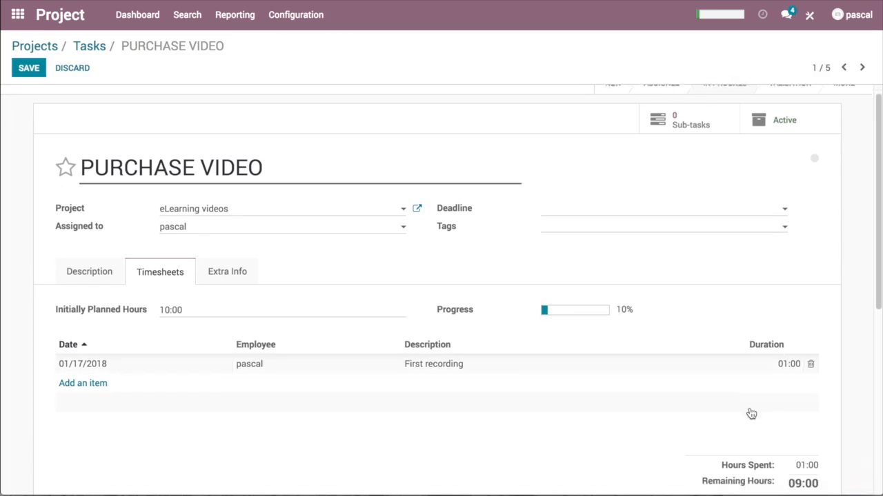
{"action": "scroll", "coordinate": [751, 414], "scroll_direction": "down", "scroll_amount": 1}
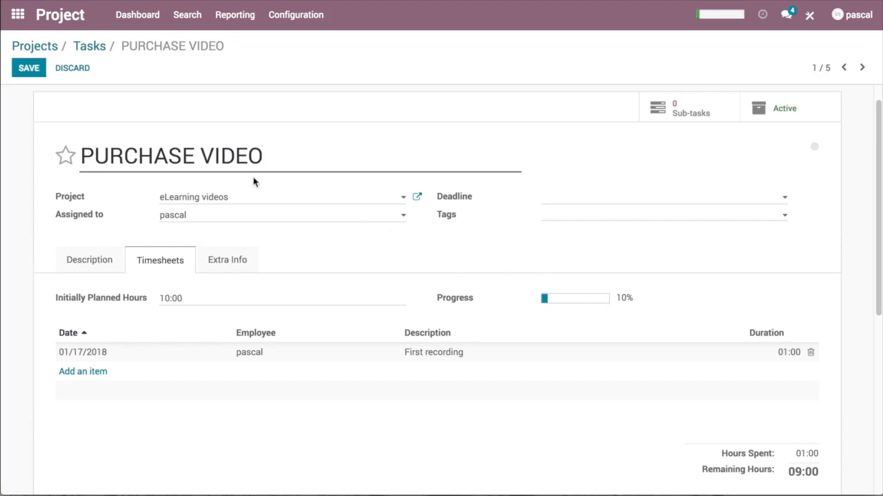
{"action": "left_click", "coordinate": [27, 69]}
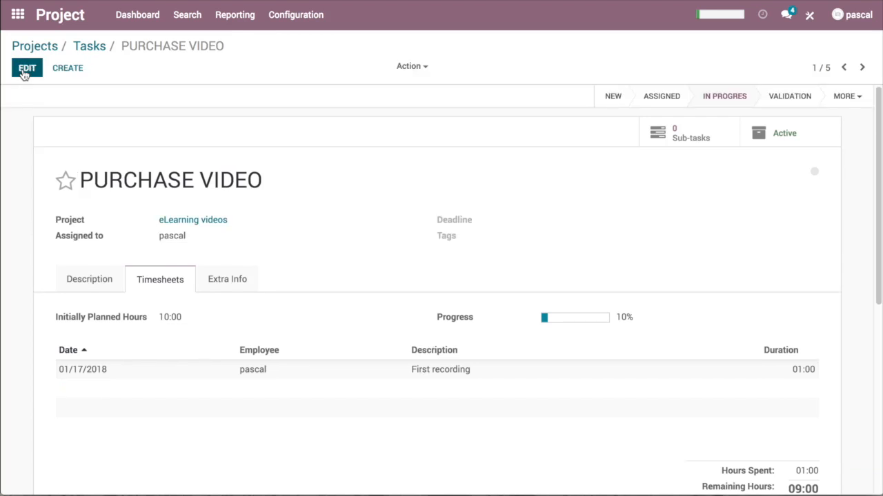
View the timesheet activities recorded for the eLearning videos project, and return to the projects overview.
{"action": "left_click", "coordinate": [156, 13]}
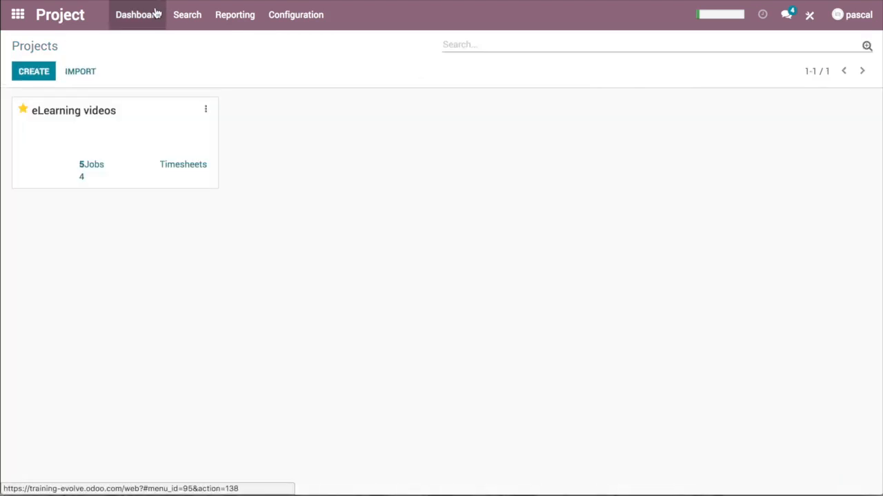
{"action": "left_click", "coordinate": [194, 173]}
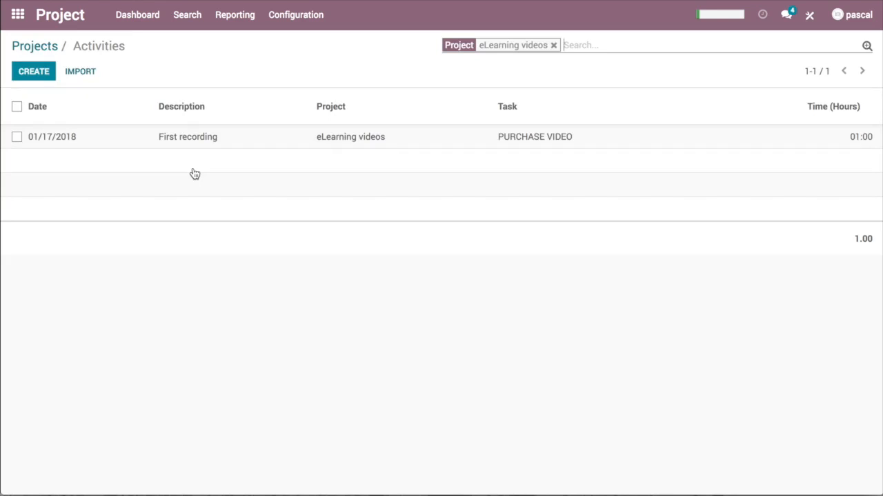
{"action": "left_click", "coordinate": [36, 45]}
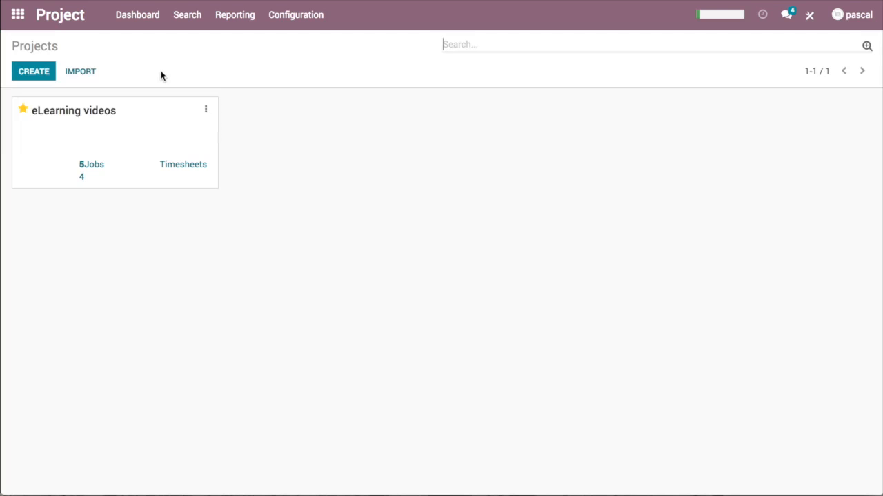
Add a new task titled "INVENTORY VIDEO" to the New stage of the eLearning videos project.
{"action": "left_click", "coordinate": [100, 168]}
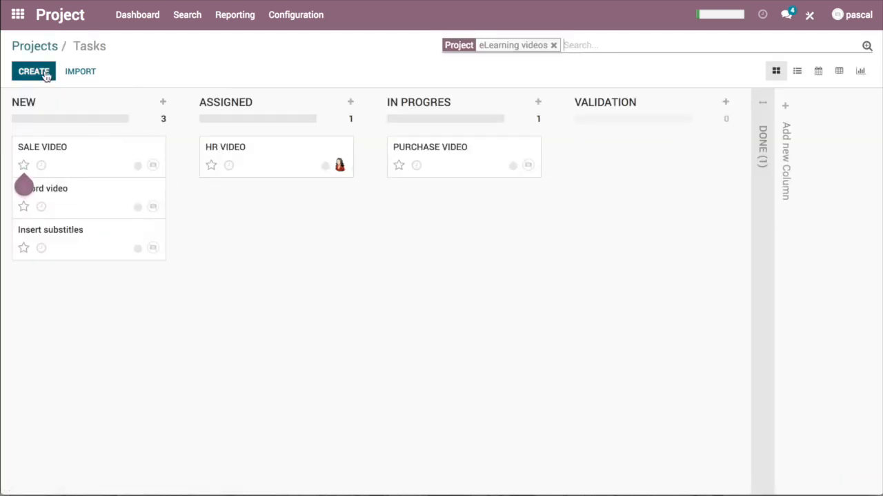
{"action": "left_click", "coordinate": [43, 75]}
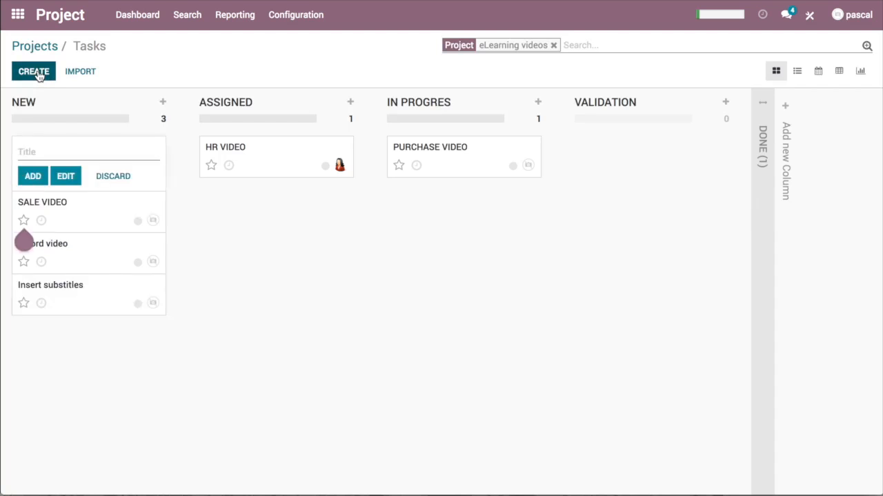
{"action": "type", "text": "INVENTORY VIDEO"}
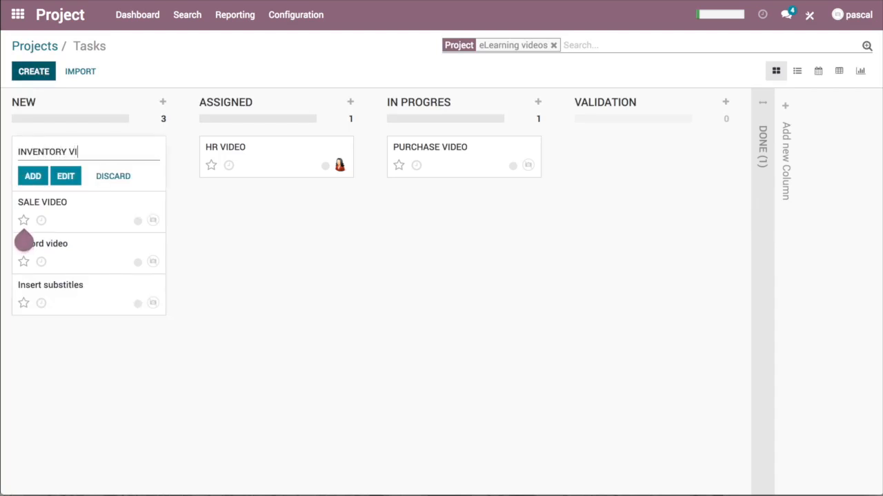
{"action": "left_click", "coordinate": [37, 185]}
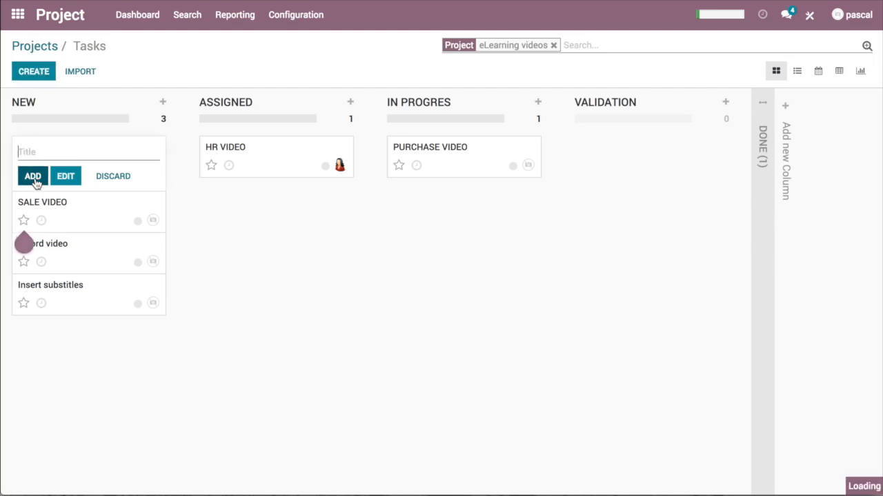
Set the INVENTORY VIDEO task's initially planned hours to 10:00 and save the task.
{"action": "left_click", "coordinate": [80, 213]}
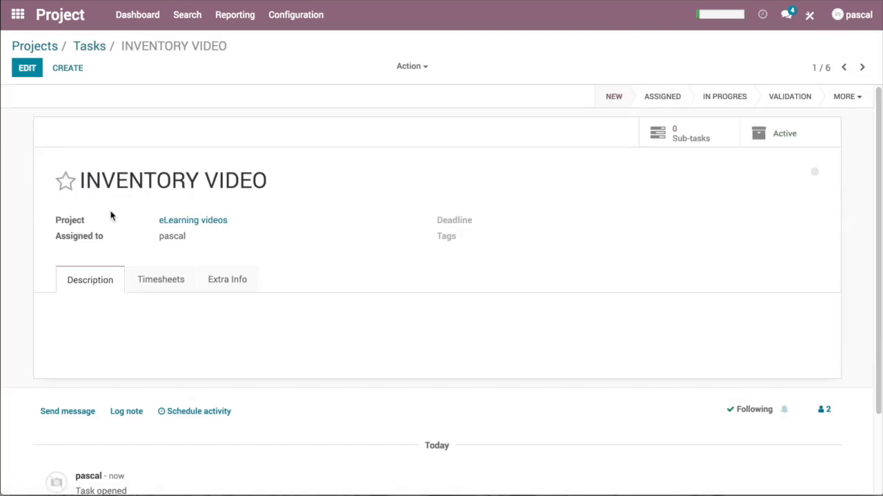
{"action": "left_click", "coordinate": [29, 69]}
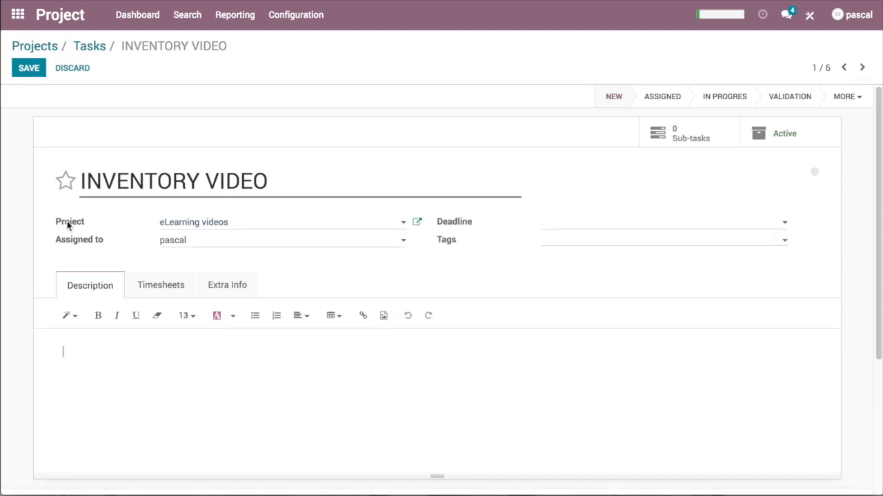
{"action": "left_click", "coordinate": [153, 284]}
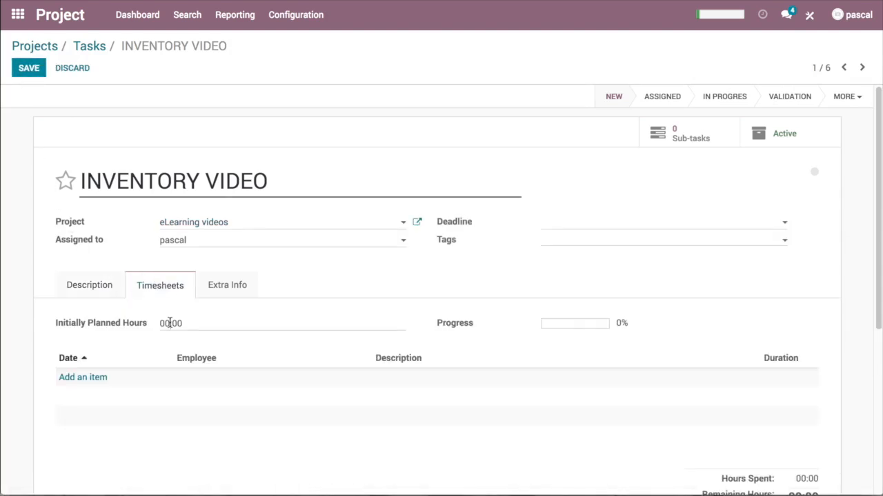
{"action": "double_click", "coordinate": [170, 323]}
{"action": "type", "text": "10"}
{"action": "left_click", "coordinate": [27, 69]}
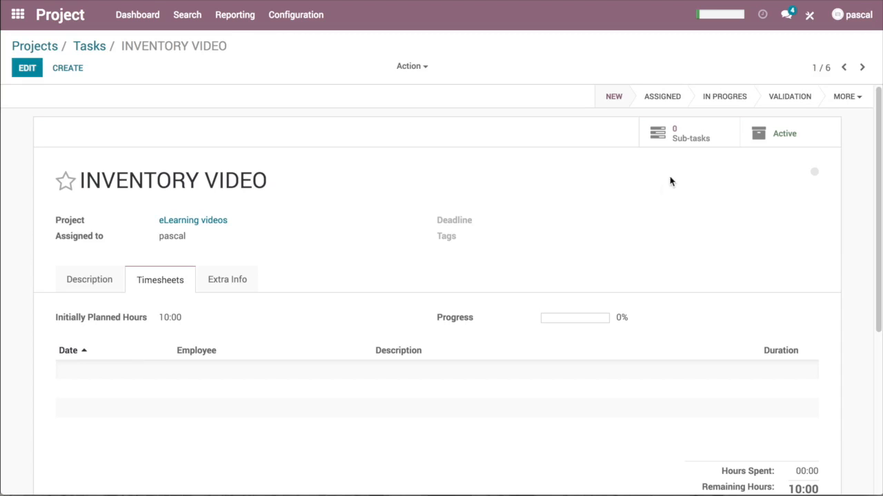
Add a sub-task titled "Recording video" to the INVENTORY VIDEO task in the New stage.
{"action": "left_click", "coordinate": [687, 142]}
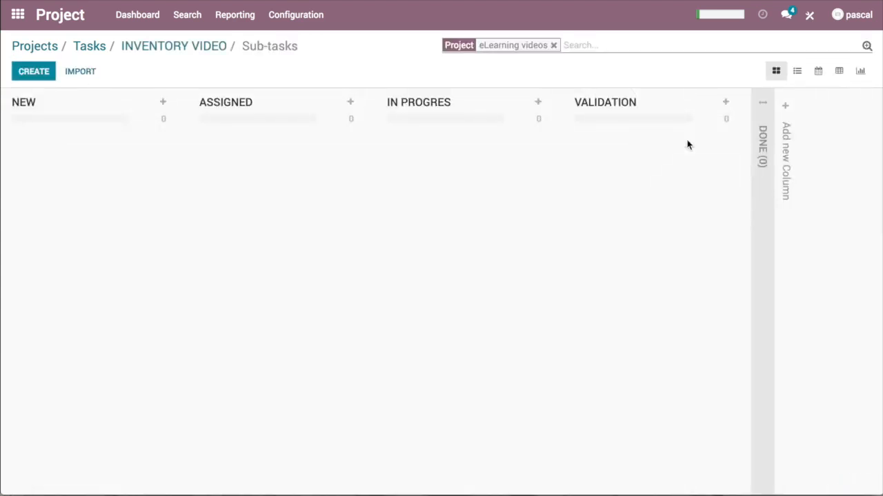
{"action": "left_click", "coordinate": [33, 75]}
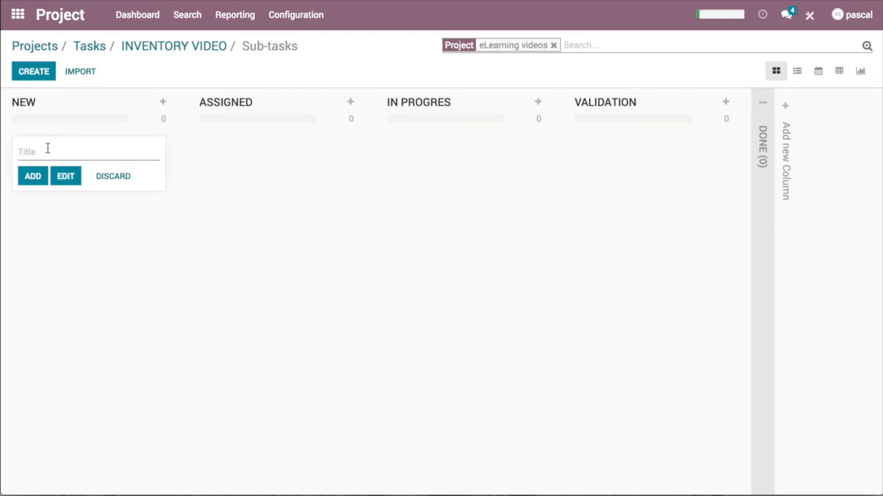
{"action": "type", "text": "Recording video"}
{"action": "left_click", "coordinate": [31, 178]}
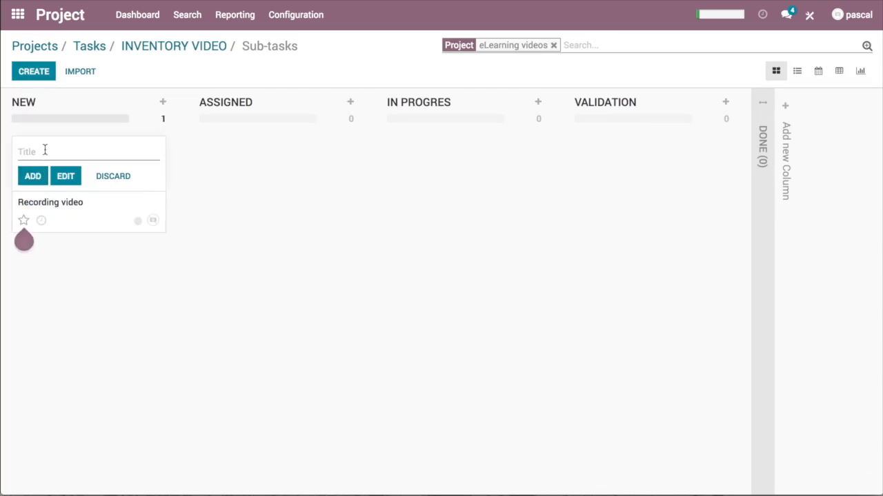
Add a second sub-task titled "Add subtitles" to the INVENTORY VIDEO task in the New stage.
{"action": "type", "text": "Add subtitles"}
{"action": "left_click", "coordinate": [33, 177]}
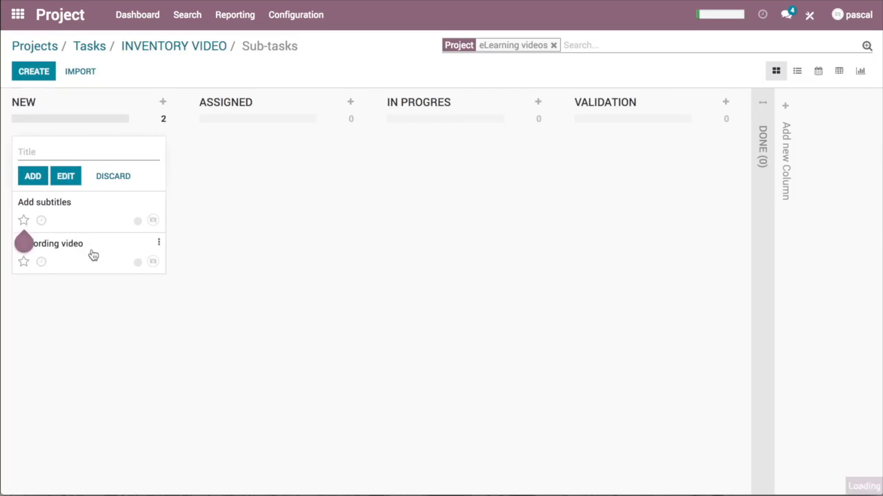
Set the Recording video sub-task's initially planned hours to 4:00 and save the sub-task.
{"action": "left_click", "coordinate": [91, 254]}
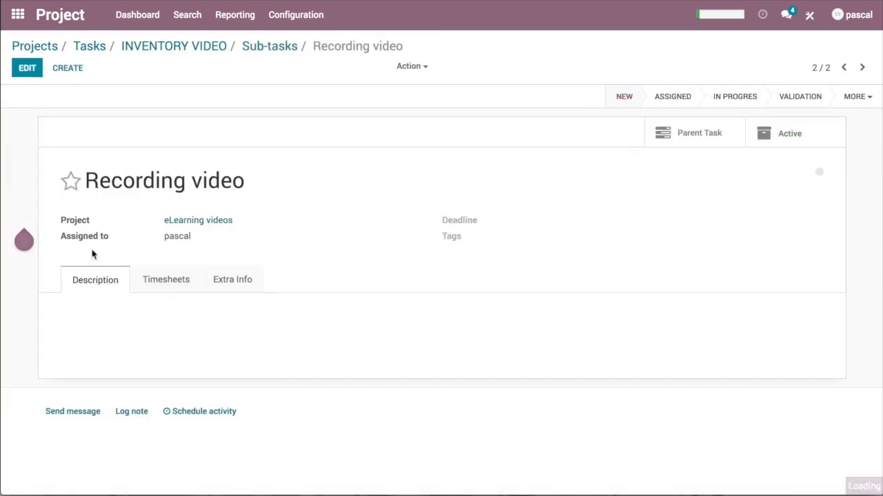
{"action": "left_click", "coordinate": [27, 68]}
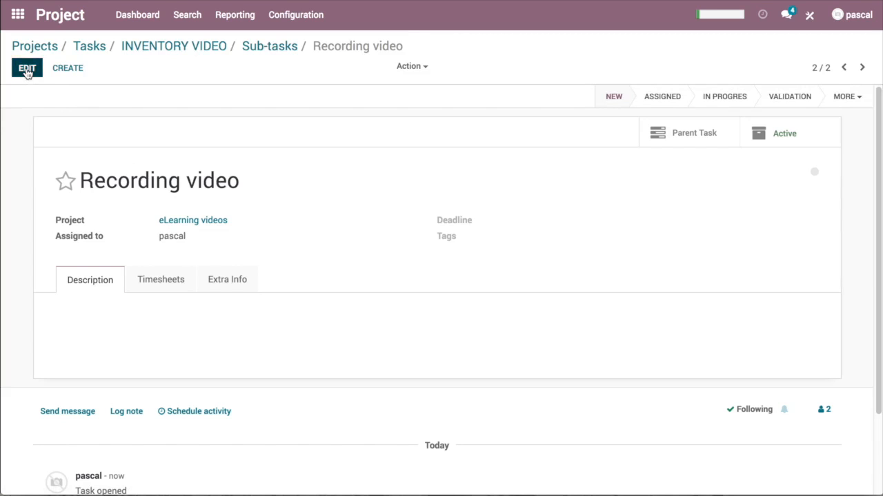
{"action": "left_click", "coordinate": [160, 285]}
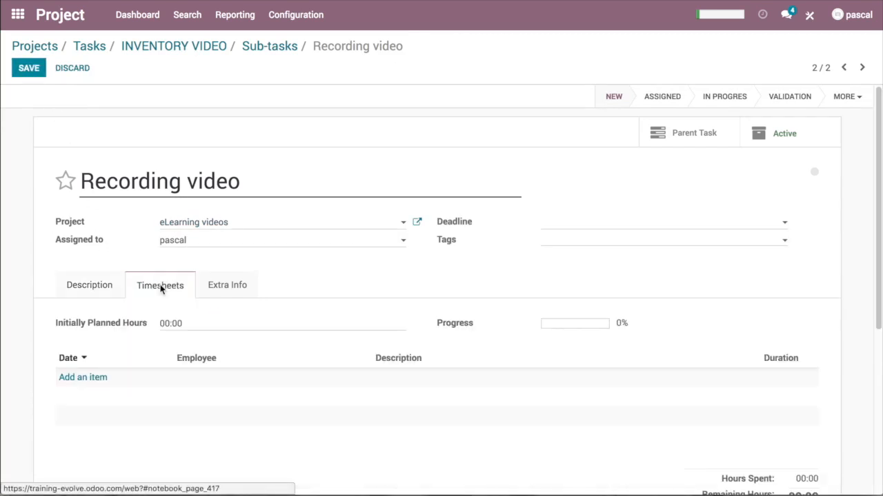
{"action": "left_click", "coordinate": [169, 324]}
{"action": "key", "text": "BackSpace"}
{"action": "key", "text": "BackSpace"}
{"action": "type", "text": "4"}
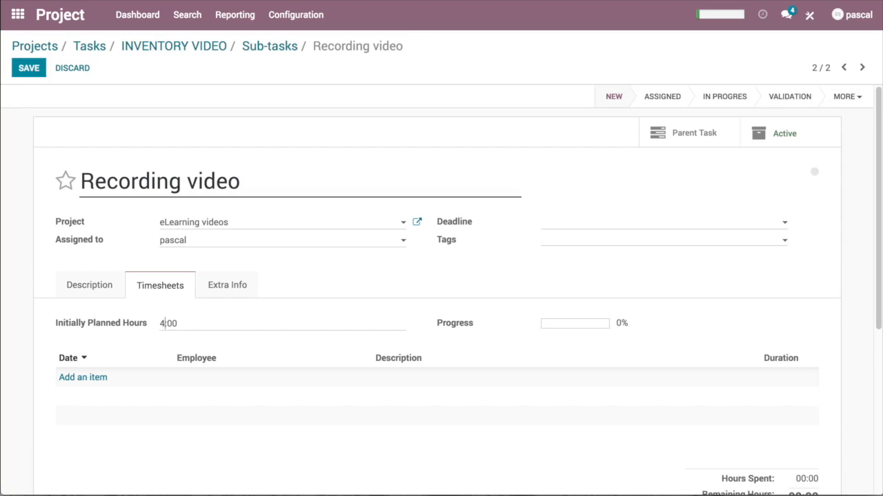
{"action": "left_click", "coordinate": [28, 71]}
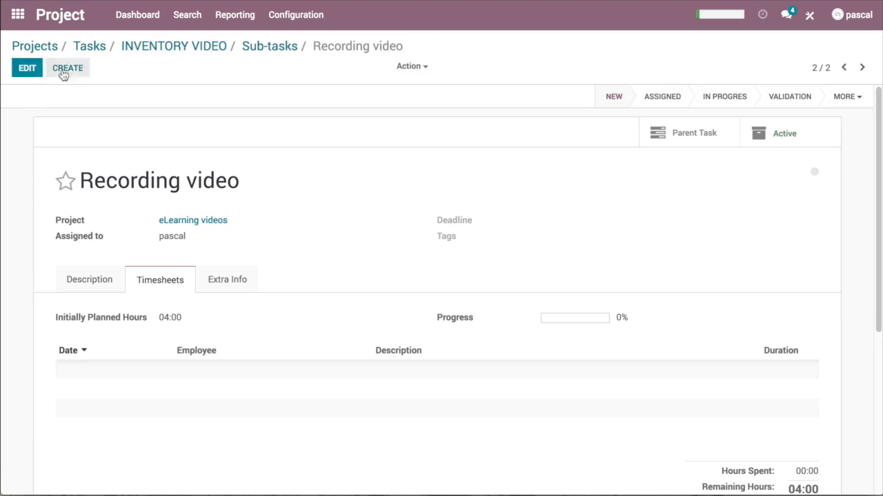
Set the Add subtitles sub-task's initially planned hours to 6:00 and save it.
{"action": "left_click", "coordinate": [274, 47]}
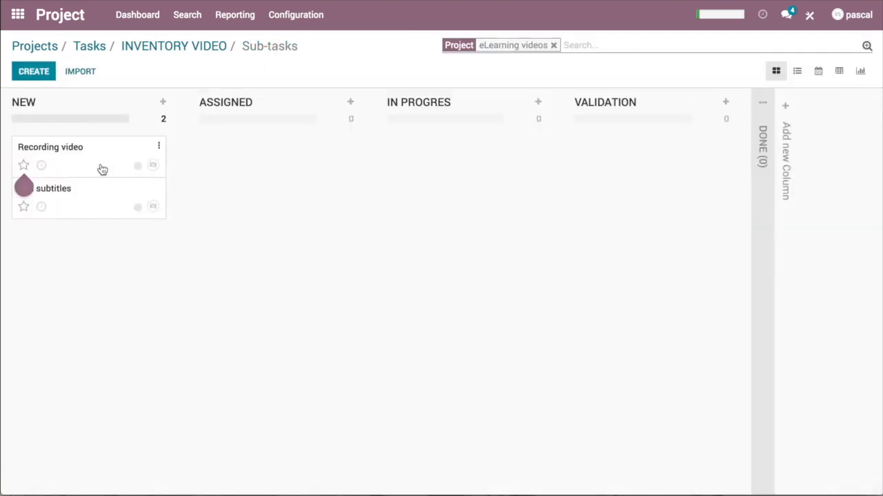
{"action": "left_click", "coordinate": [93, 198]}
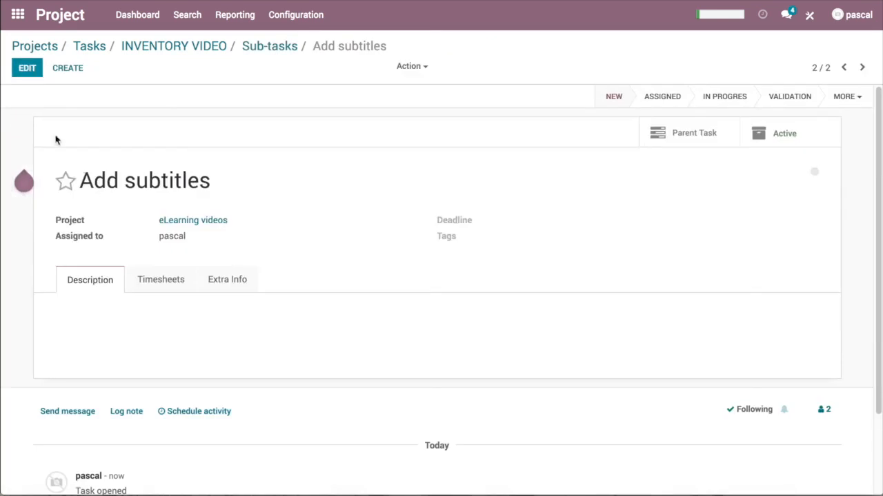
{"action": "left_click", "coordinate": [33, 71]}
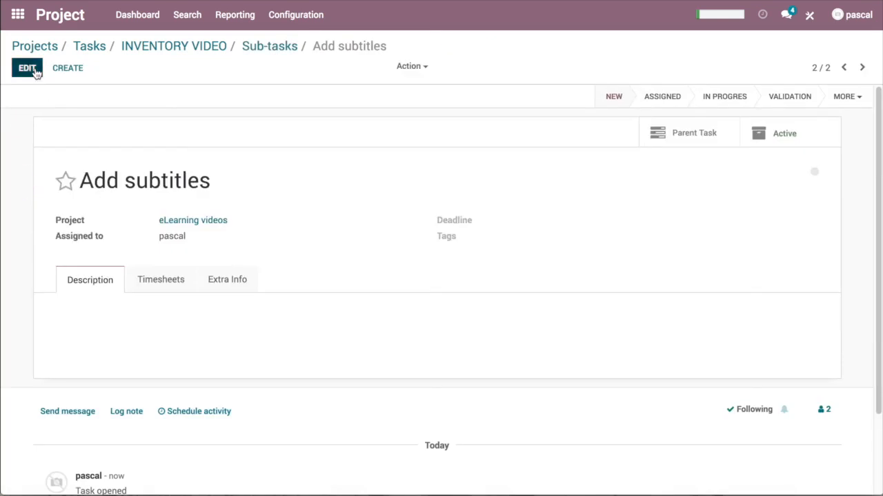
{"action": "left_click", "coordinate": [155, 284]}
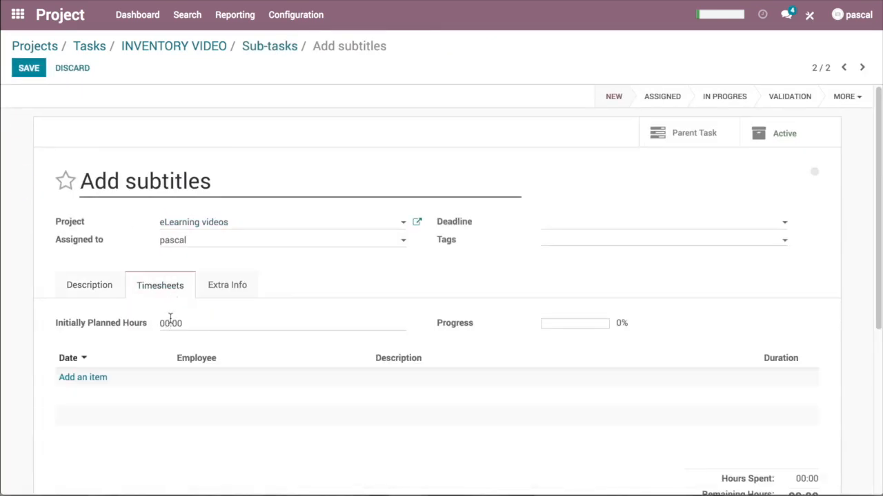
{"action": "left_click", "coordinate": [170, 320]}
{"action": "key", "text": "BackSpace"}
{"action": "key", "text": "BackSpace"}
{"action": "type", "text": "6"}
{"action": "left_click", "coordinate": [22, 69]}
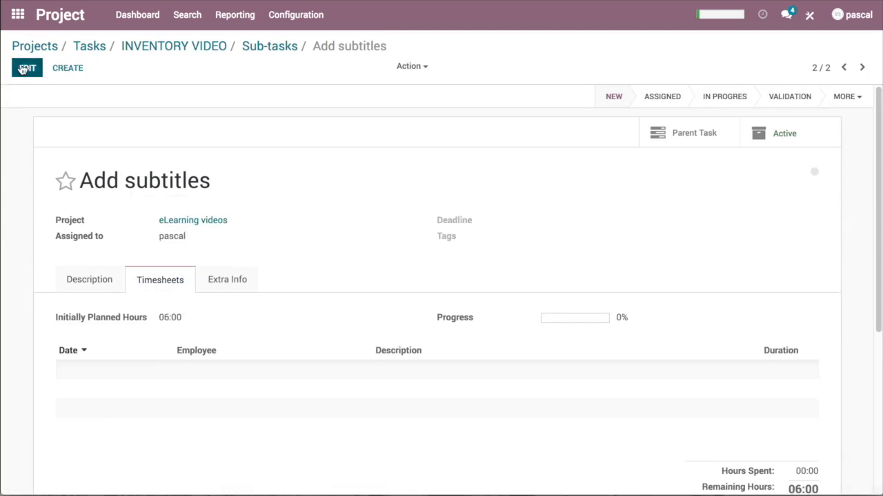
Go from the Add subtitles sub-task to its parent task and examine the parent's timesheet progress and hour totals.
{"action": "left_click", "coordinate": [694, 135]}
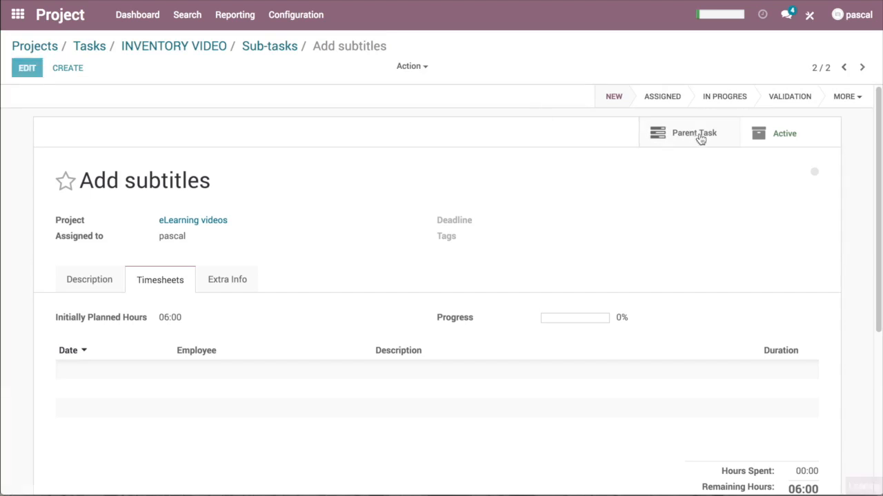
{"action": "left_click", "coordinate": [159, 285]}
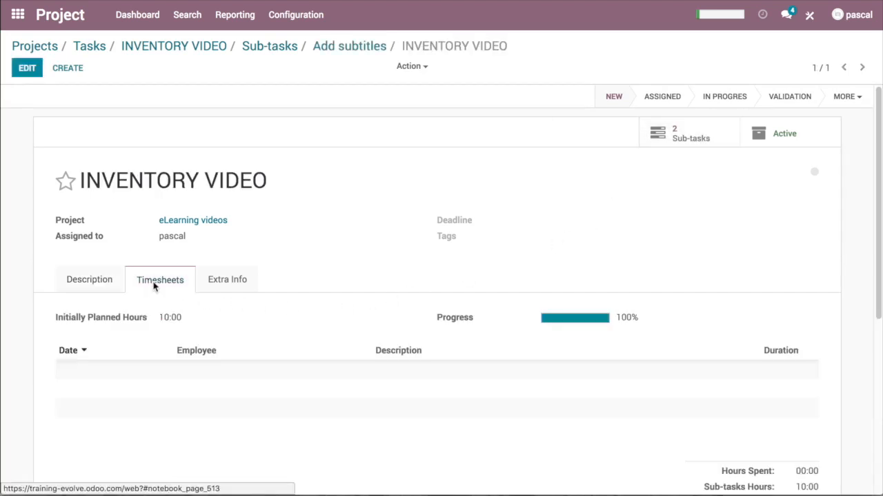
{"action": "scroll", "coordinate": [315, 280], "scroll_direction": "down", "scroll_amount": 1}
{"action": "scroll", "coordinate": [314, 279], "scroll_direction": "down", "scroll_amount": 1}
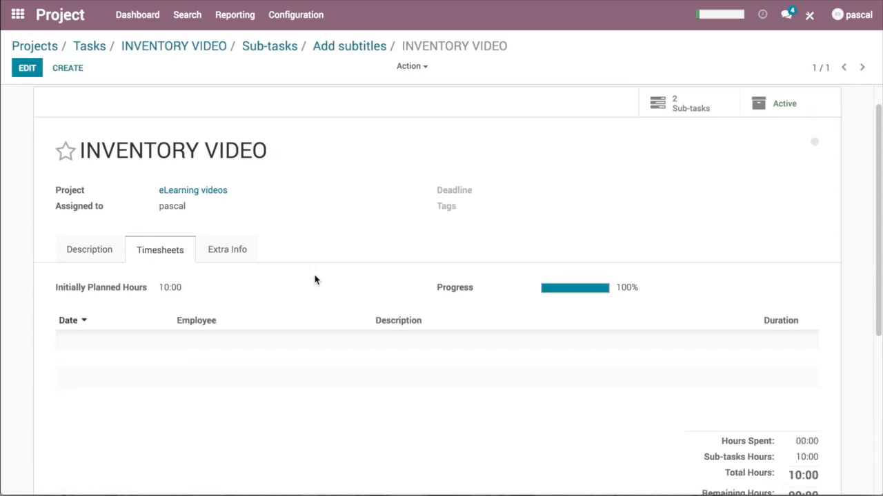
{"action": "scroll", "coordinate": [317, 275], "scroll_direction": "down", "scroll_amount": 3}
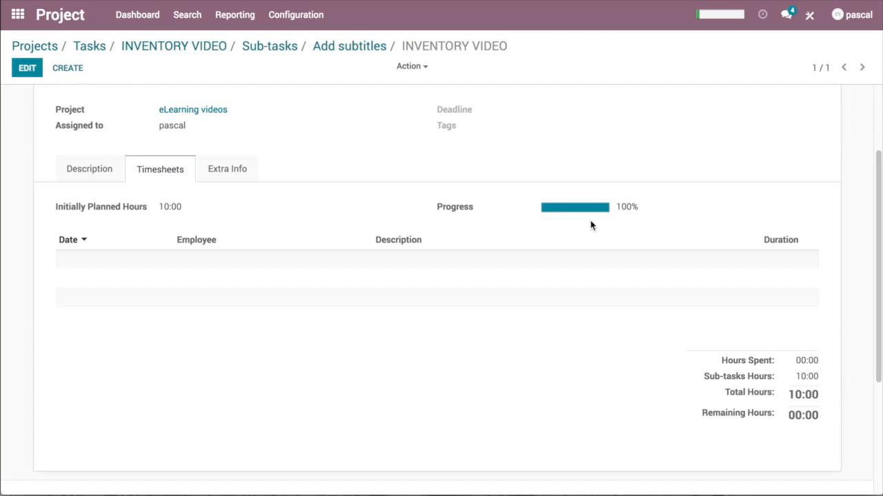
Log a timesheet line described as "administration work" with a duration of 1 hour on the INVENTORY VIDEO task.
{"action": "left_click", "coordinate": [28, 70]}
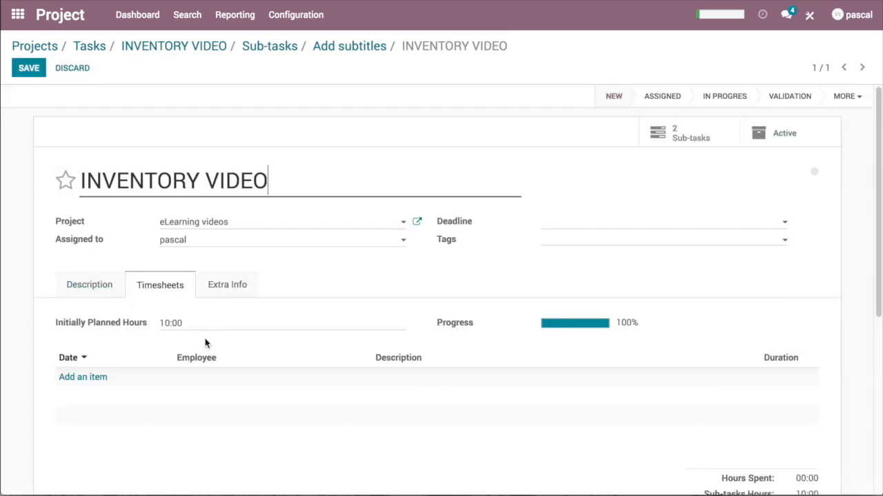
{"action": "left_click", "coordinate": [85, 377]}
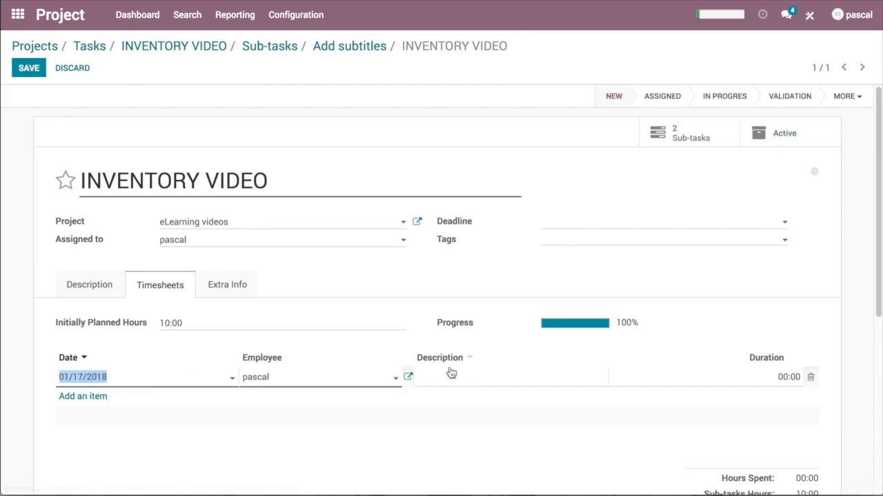
{"action": "left_click", "coordinate": [469, 375]}
{"action": "type", "text": "adminidtra"}
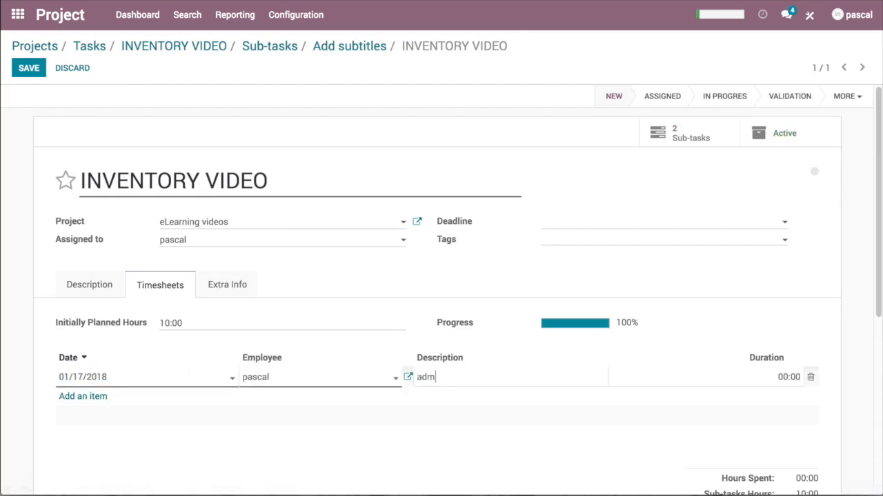
{"action": "key", "text": "BackSpace"}
{"action": "key", "text": "BackSpace"}
{"action": "key", "text": "BackSpace"}
{"action": "key", "text": "BackSpace"}
{"action": "type", "text": "stration work"}
{"action": "left_click", "coordinate": [785, 375]}
{"action": "type", "text": "1"}
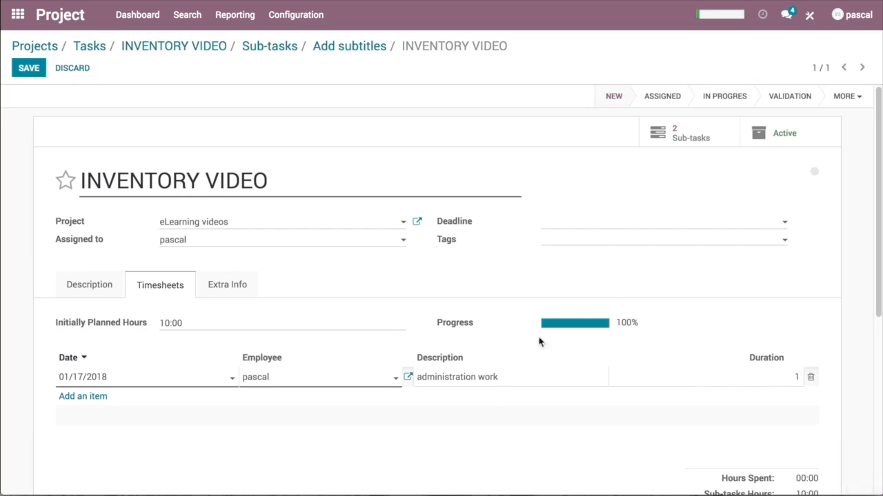
{"action": "left_click", "coordinate": [302, 453]}
{"action": "scroll", "coordinate": [302, 452], "scroll_direction": "down", "scroll_amount": 2}
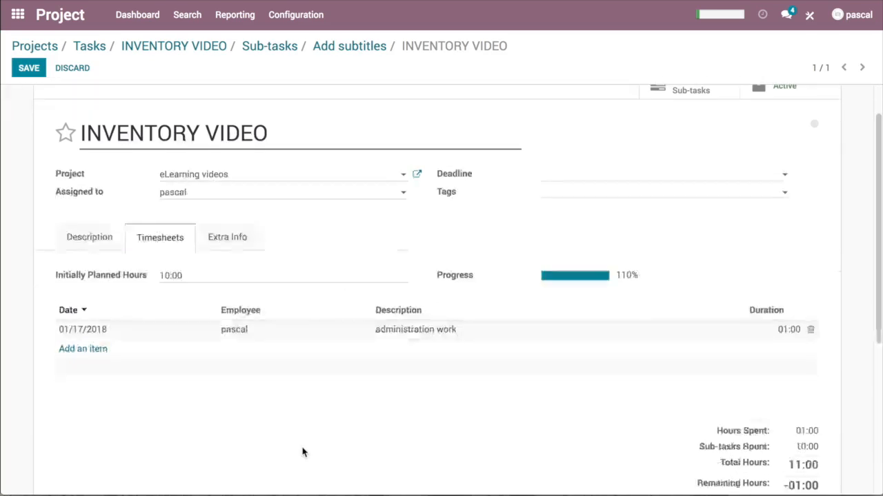
{"action": "scroll", "coordinate": [303, 452], "scroll_direction": "down", "scroll_amount": 2}
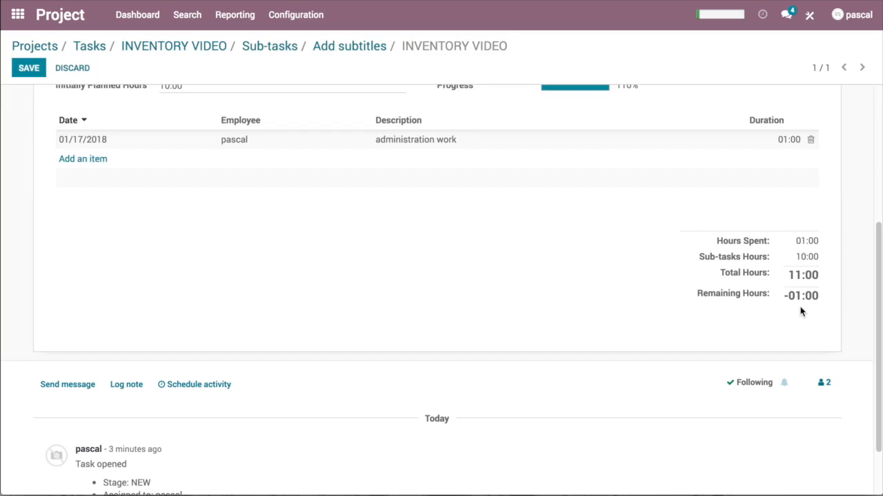
Log a timesheet line described as "first recording session" with a duration of 2 hours on the Recording video sub-task.
{"action": "scroll", "coordinate": [666, 302], "scroll_direction": "up", "scroll_amount": 4}
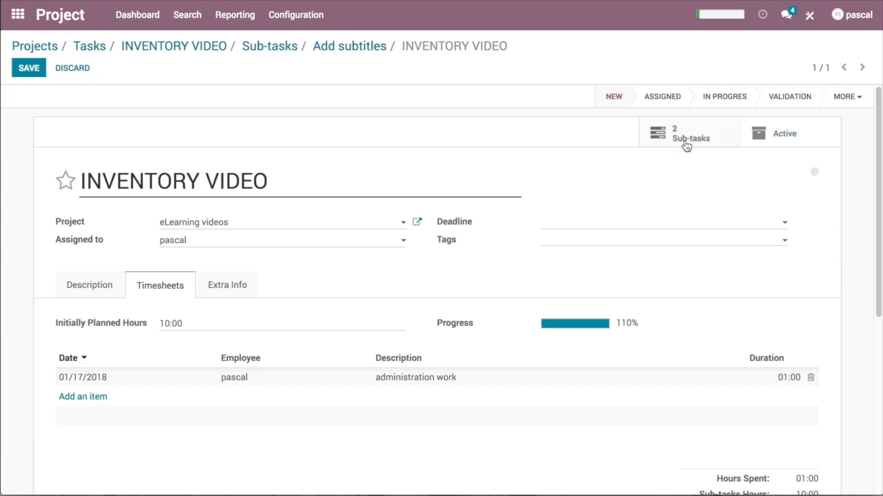
{"action": "left_click", "coordinate": [685, 144]}
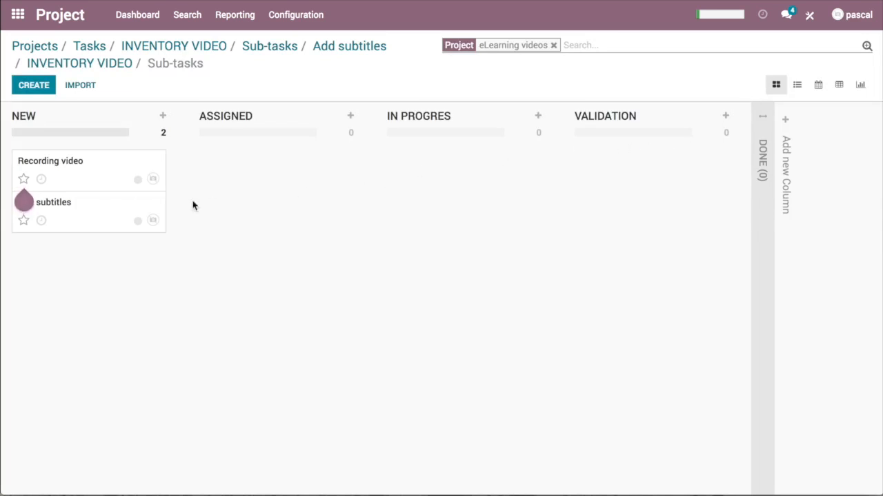
{"action": "left_click", "coordinate": [90, 176]}
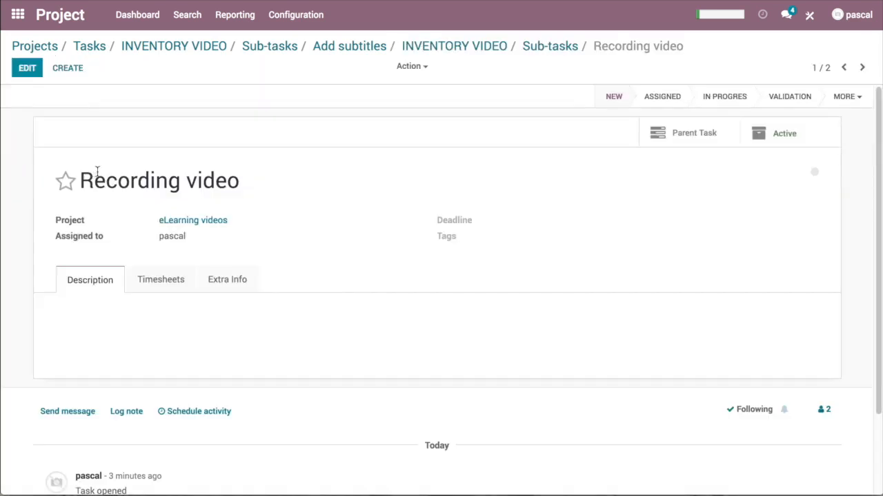
{"action": "left_click", "coordinate": [155, 280]}
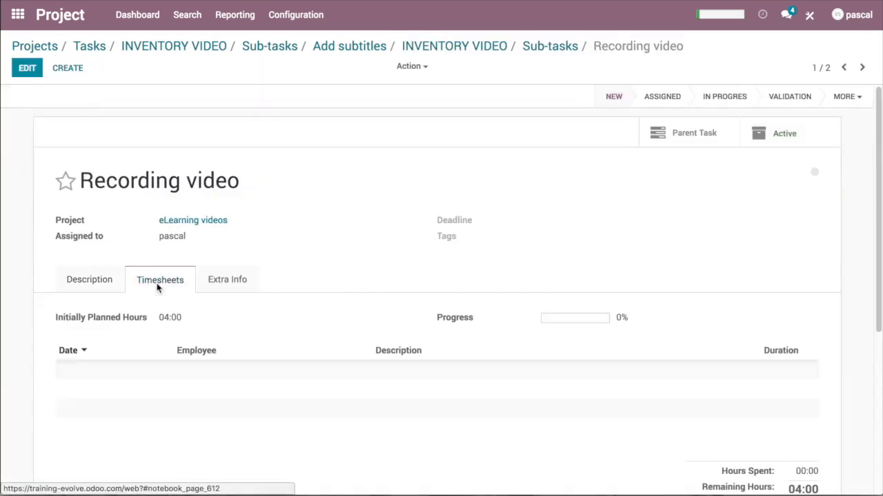
{"action": "left_click", "coordinate": [27, 67]}
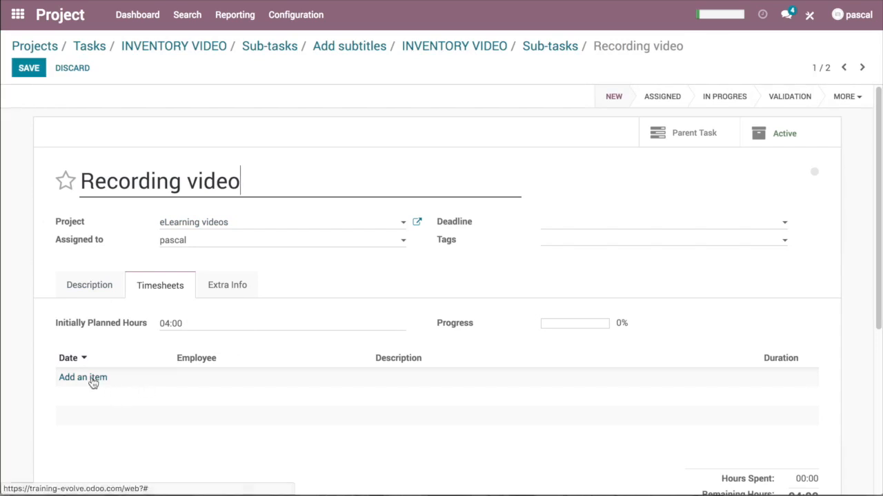
{"action": "left_click", "coordinate": [93, 378]}
{"action": "left_click", "coordinate": [482, 379]}
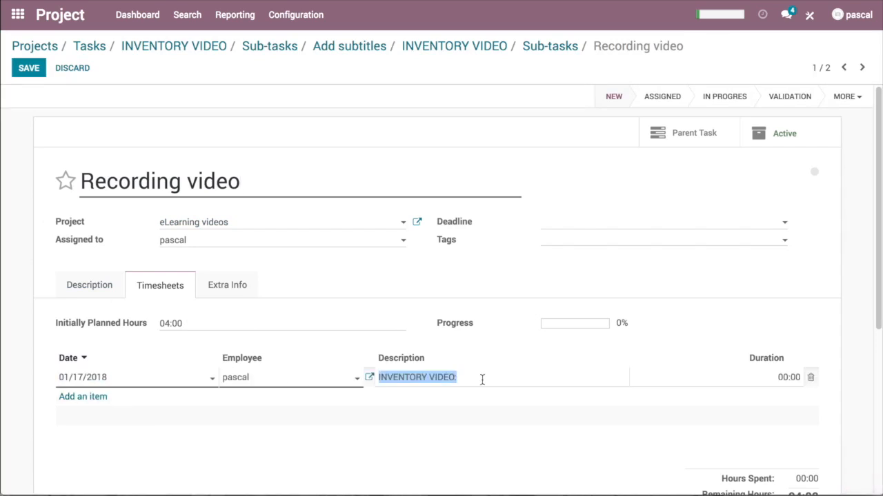
{"action": "type", "text": "first"}
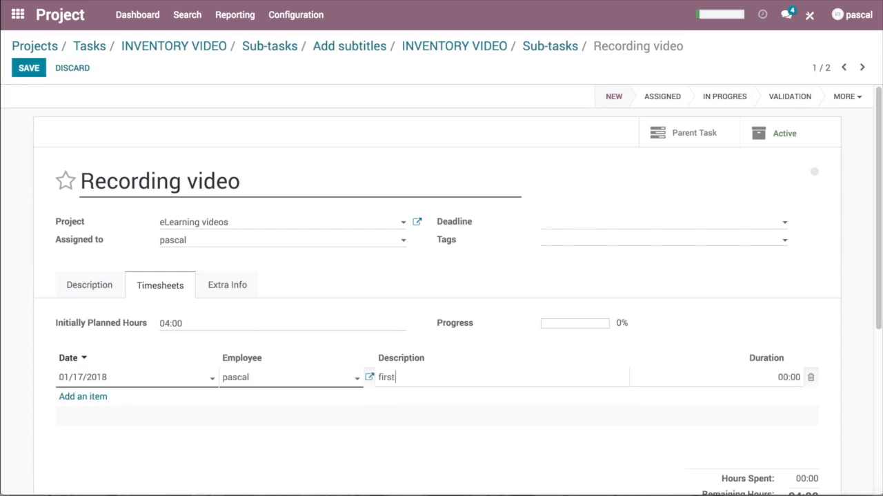
{"action": "type", "text": " recording session"}
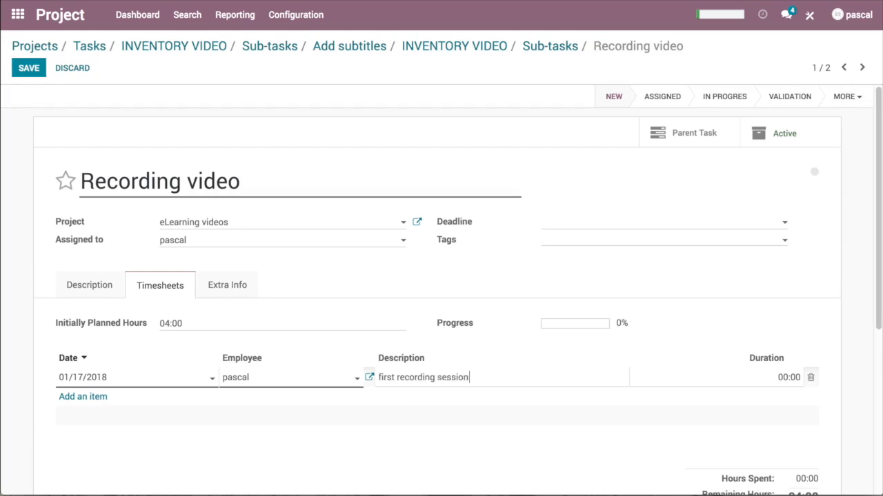
{"action": "left_click", "coordinate": [784, 374]}
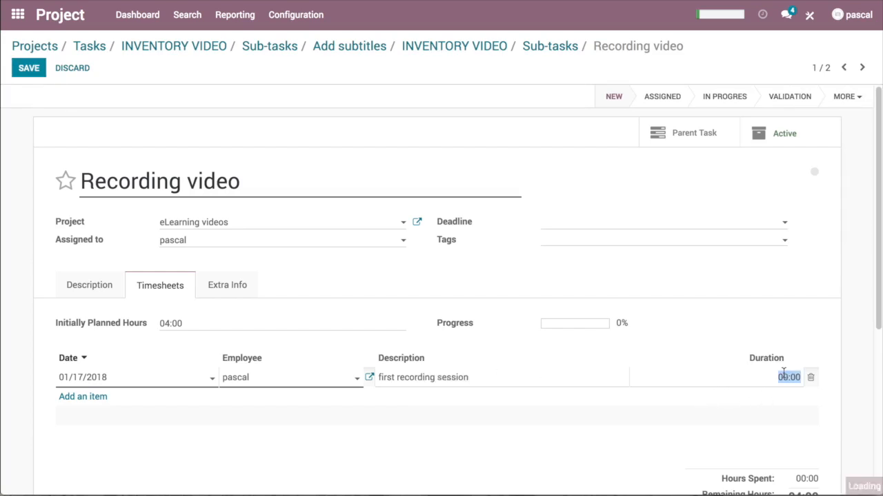
{"action": "type", "text": "2"}
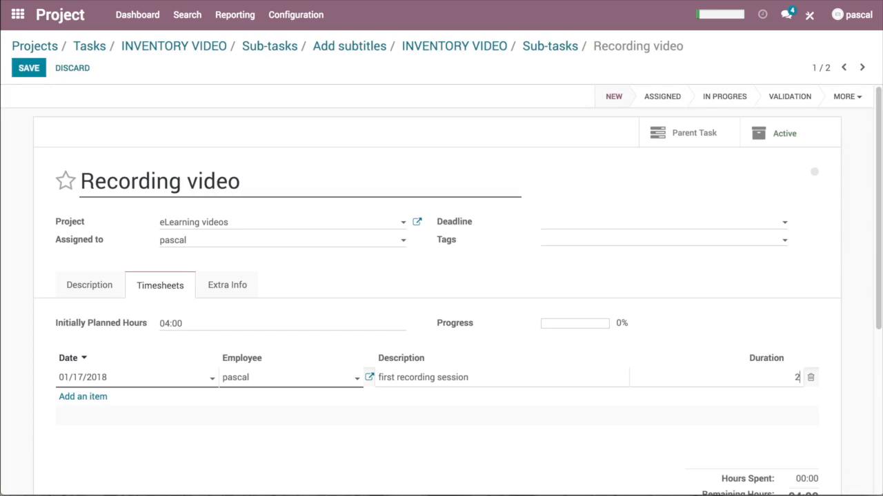
{"action": "left_click", "coordinate": [735, 433]}
{"action": "scroll", "coordinate": [733, 431], "scroll_direction": "down", "scroll_amount": 2}
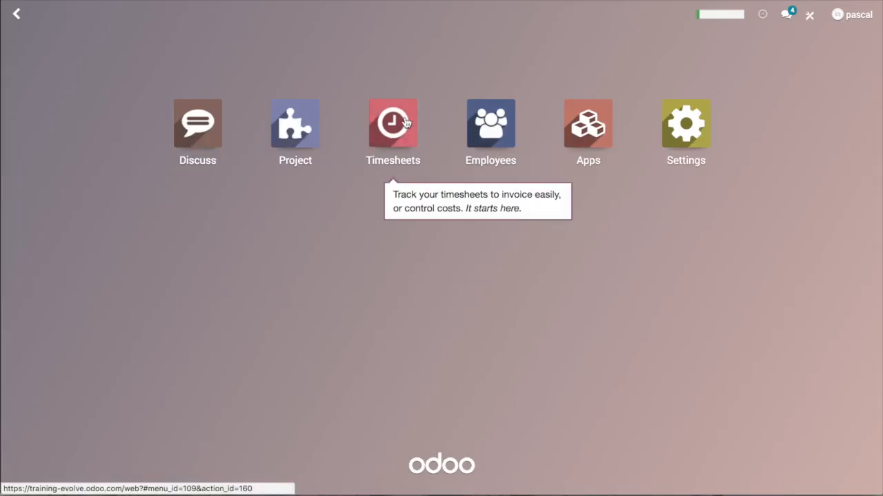
Switch to the Timesheets app and view the personal timesheet by month.
{"action": "left_click", "coordinate": [406, 123]}
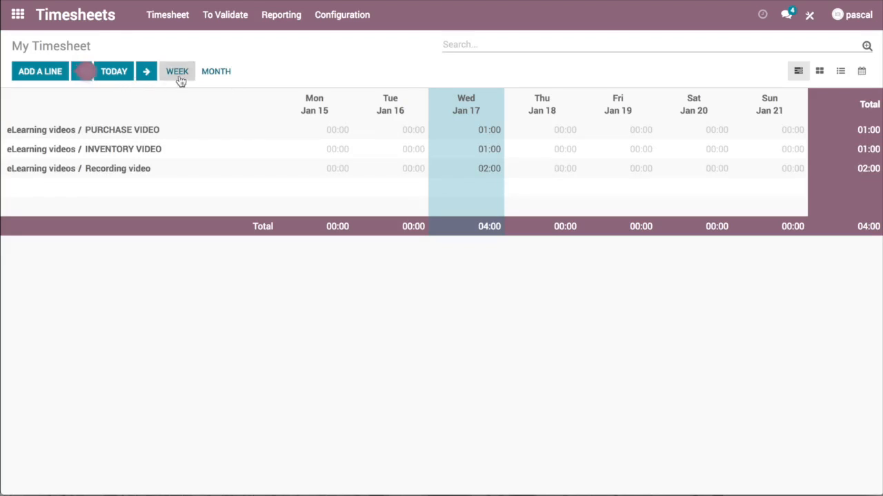
{"action": "left_click", "coordinate": [219, 72]}
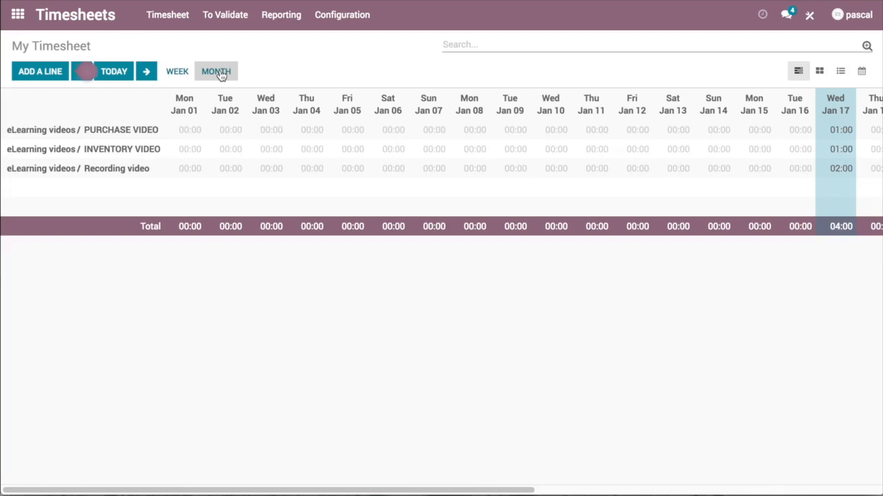
Add a 1-hour timesheet line described as "second recording session" for the record video task in the eLearning videos project.
{"action": "left_click", "coordinate": [40, 74]}
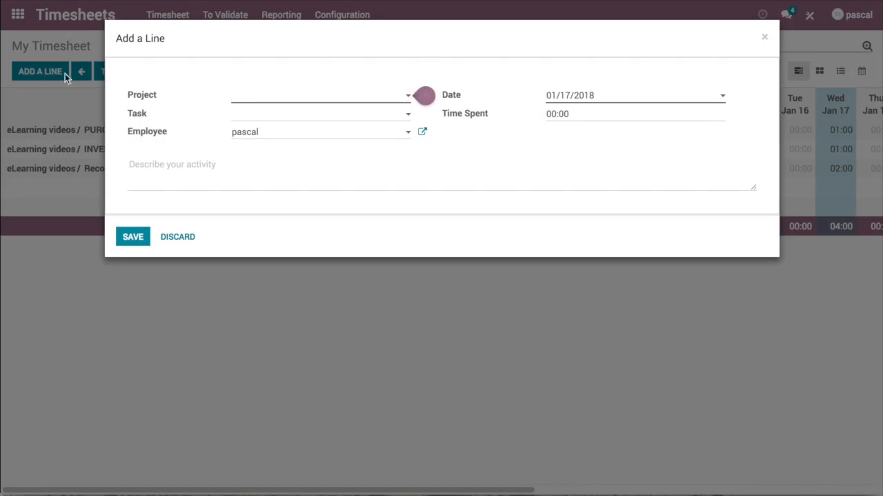
{"action": "left_click", "coordinate": [394, 96]}
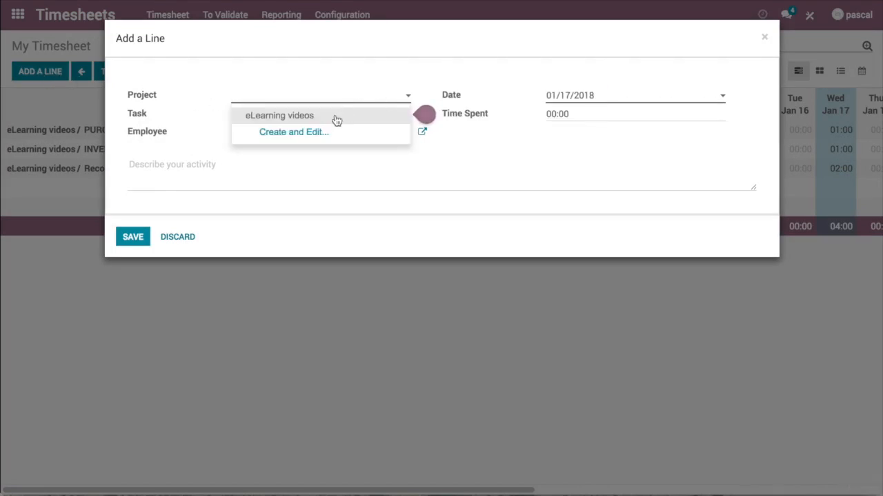
{"action": "left_click", "coordinate": [337, 121]}
{"action": "left_click", "coordinate": [407, 116]}
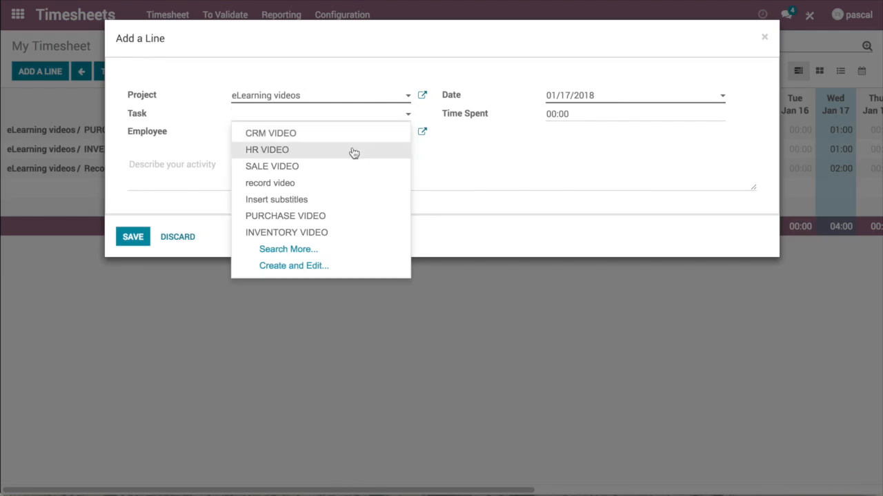
{"action": "left_click", "coordinate": [312, 190]}
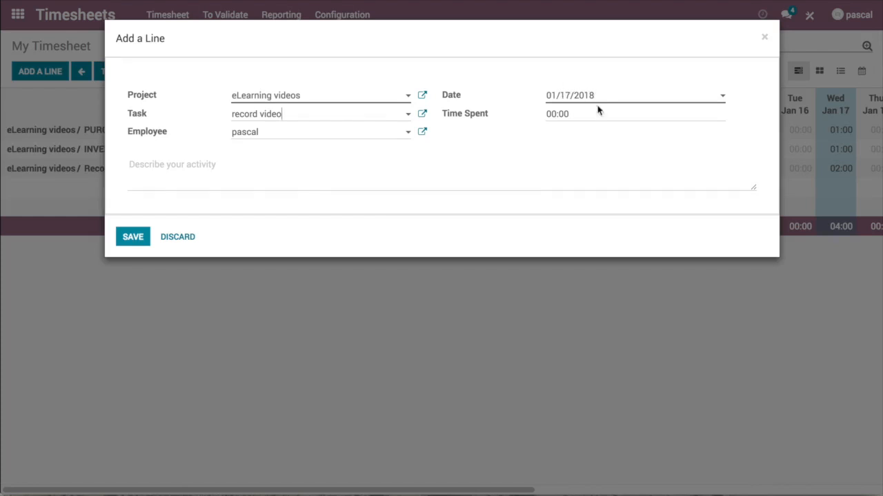
{"action": "left_click_drag", "start_coordinate": [587, 114], "coordinate": [545, 115]}
{"action": "type", "text": "1"}
{"action": "left_click", "coordinate": [220, 183]}
{"action": "type", "text": "seco"}
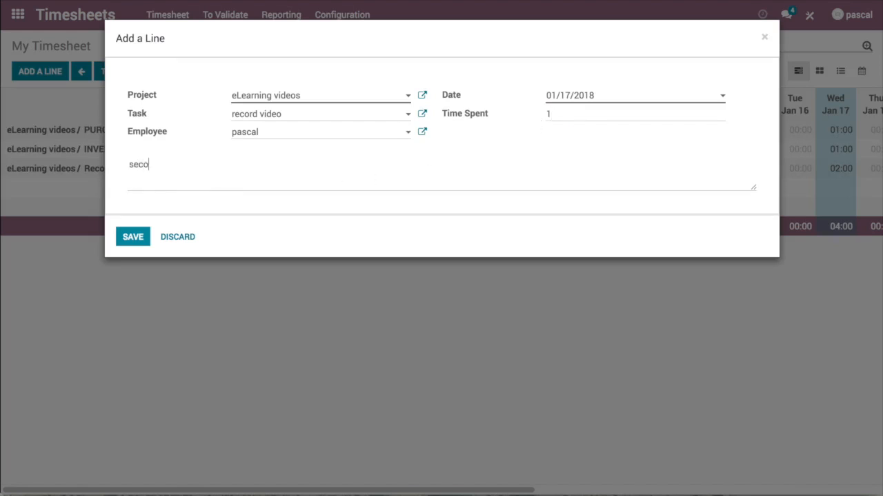
{"action": "type", "text": "nd recording session"}
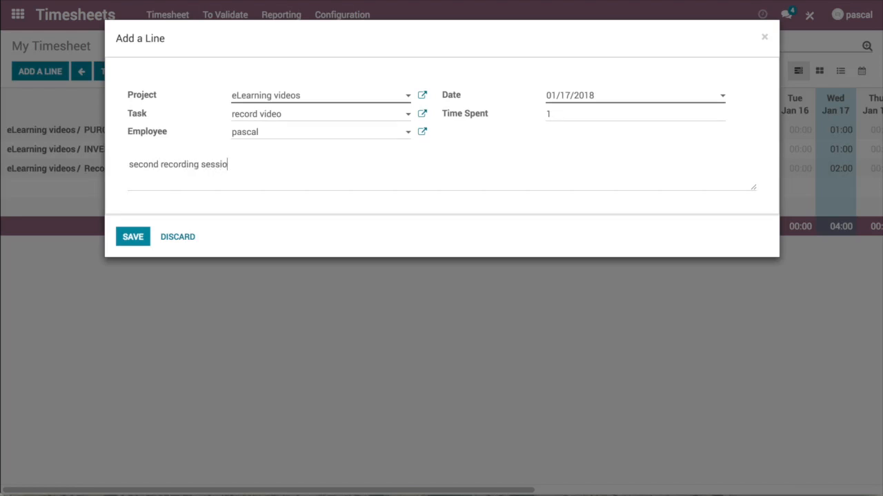
{"action": "left_click", "coordinate": [133, 238]}
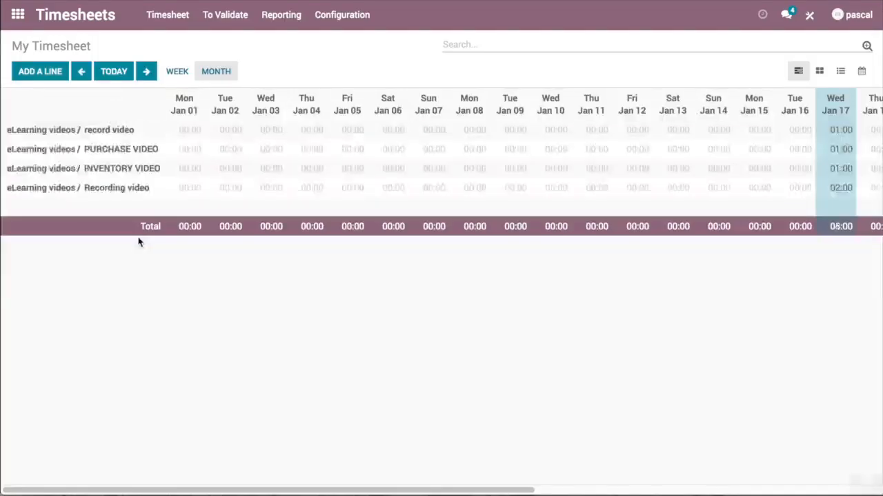
Show the personal timesheet by week and log 1 hour on Recording video for Thursday, Jan 18.
{"action": "left_click", "coordinate": [178, 73]}
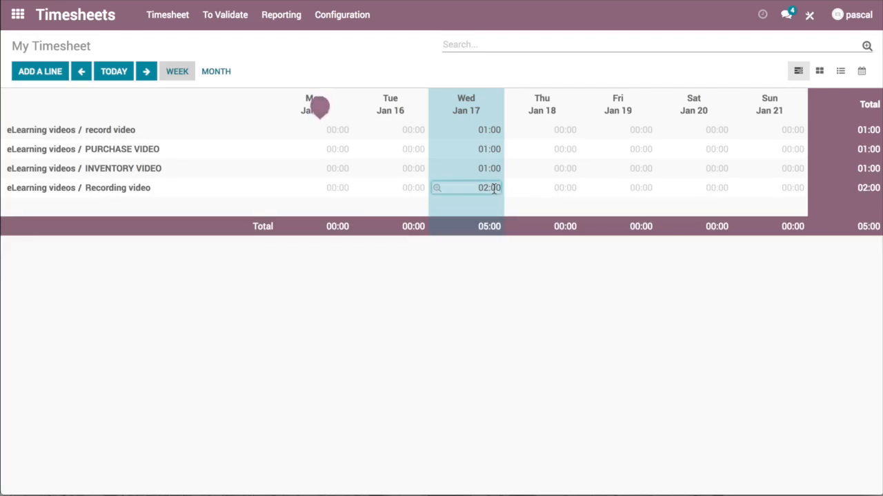
{"action": "left_click", "coordinate": [564, 189]}
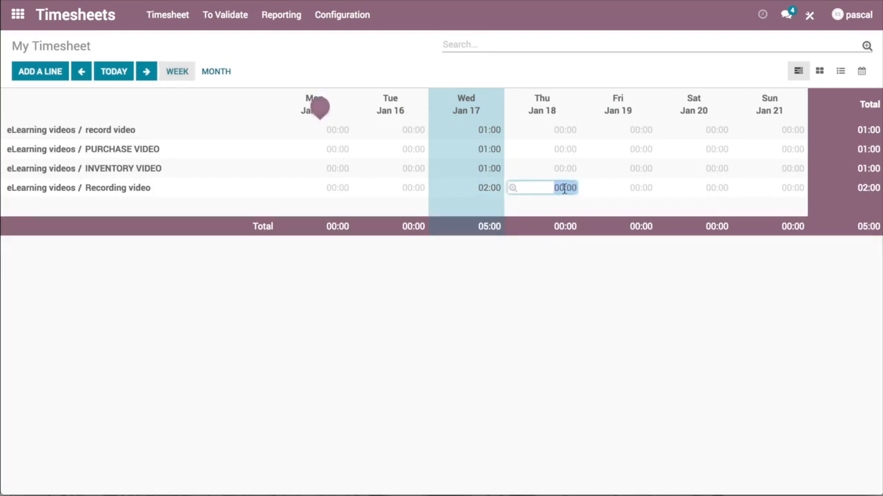
{"action": "key", "text": "BackSpace"}
{"action": "type", "text": "1"}
{"action": "left_click", "coordinate": [616, 187]}
Log 2 hours each on INVENTORY VIDEO and PURCHASE VIDEO for Friday, Jan 19.
{"action": "left_click", "coordinate": [631, 169]}
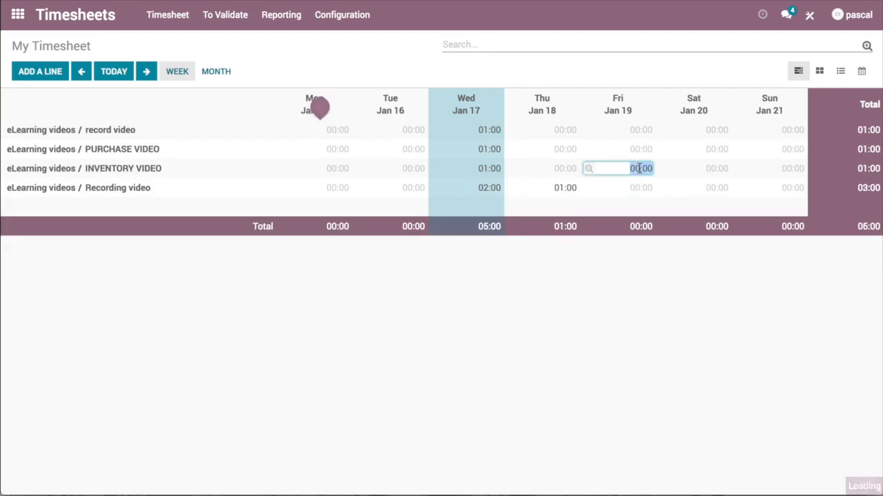
{"action": "type", "text": "2"}
{"action": "left_click", "coordinate": [640, 149]}
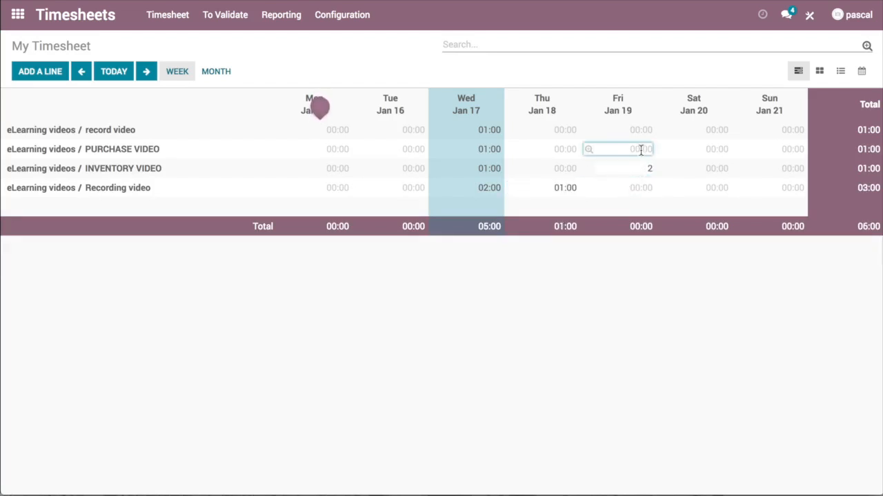
{"action": "type", "text": "2"}
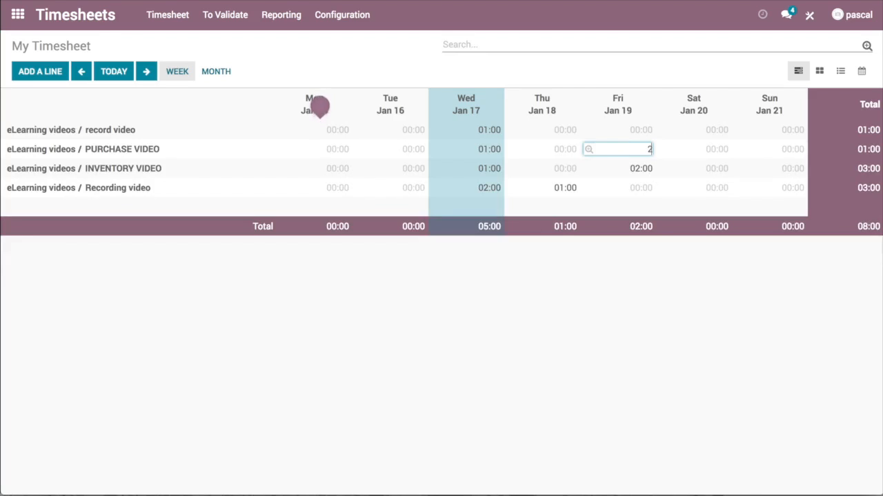
{"action": "left_click", "coordinate": [429, 95]}
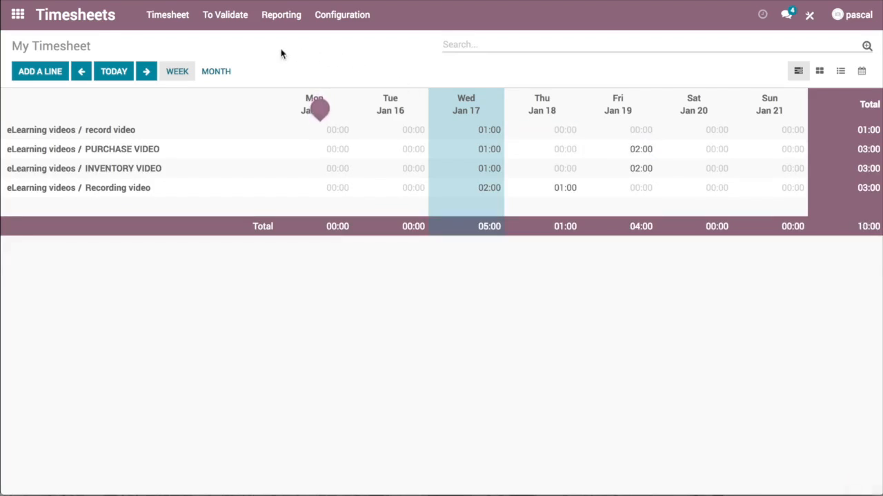
Switch to the Project app and examine the timesheet entries of the Recording video task in the eLearning videos project.
{"action": "left_click", "coordinate": [18, 14]}
{"action": "left_click", "coordinate": [304, 137]}
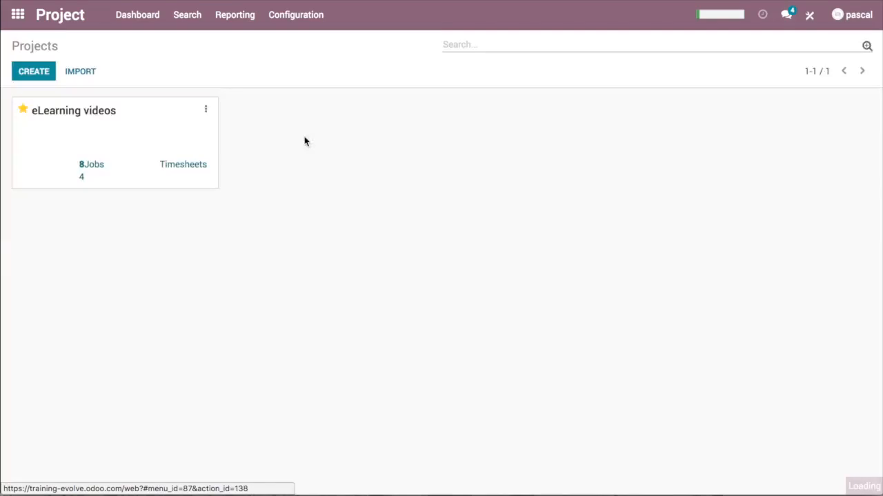
{"action": "left_click", "coordinate": [97, 169]}
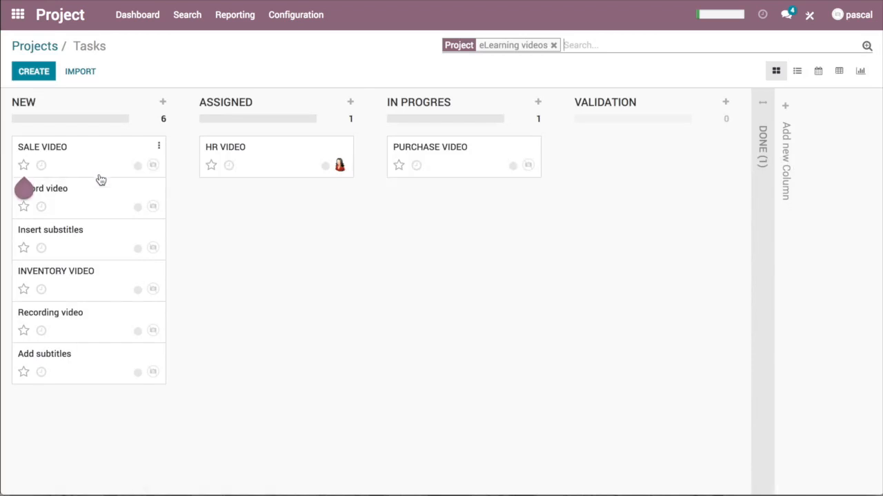
{"action": "left_click", "coordinate": [113, 329]}
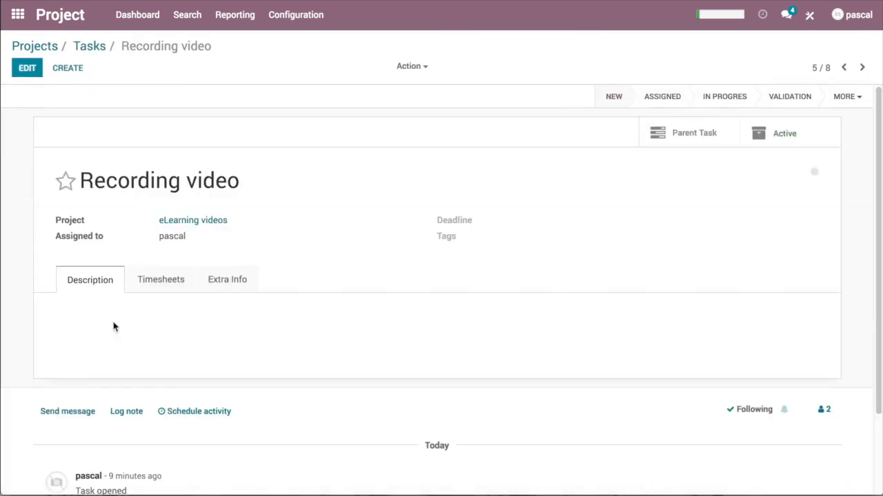
{"action": "left_click", "coordinate": [164, 289]}
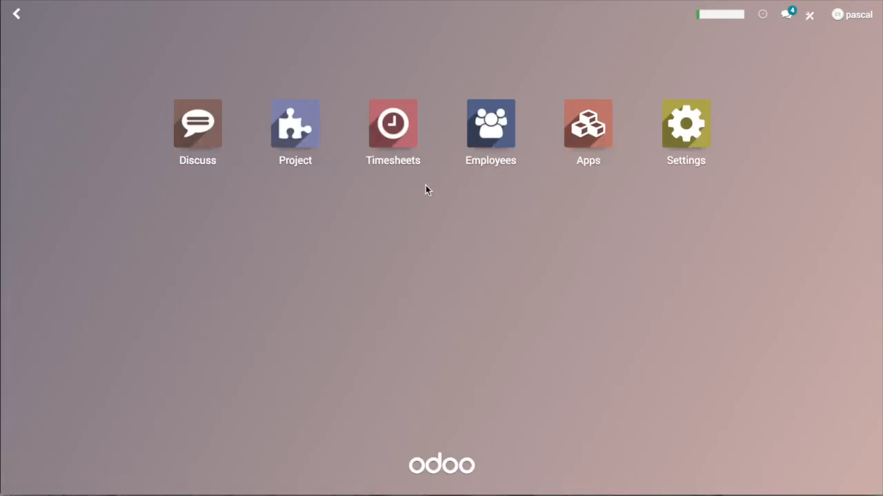
Return to the Timesheets app and validate the employee's non-validated timesheets for the week of Jan 15 up to 01/21/2018.
{"action": "left_click", "coordinate": [400, 129]}
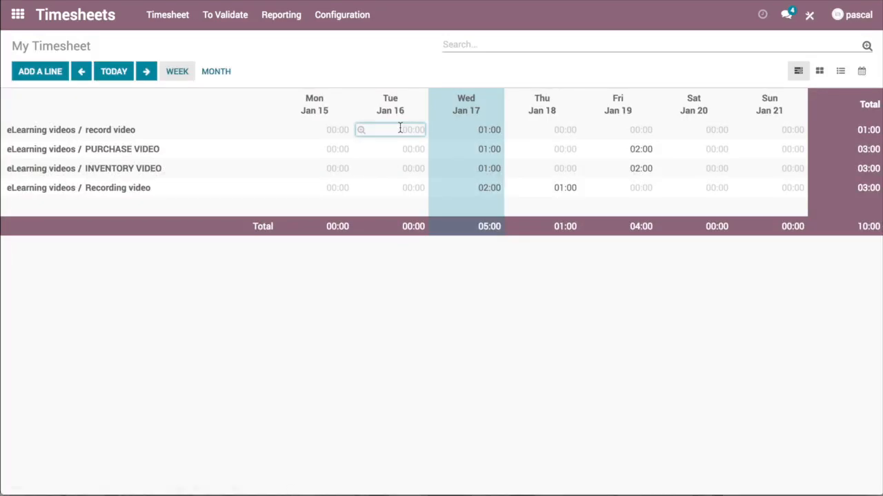
{"action": "left_click", "coordinate": [235, 22]}
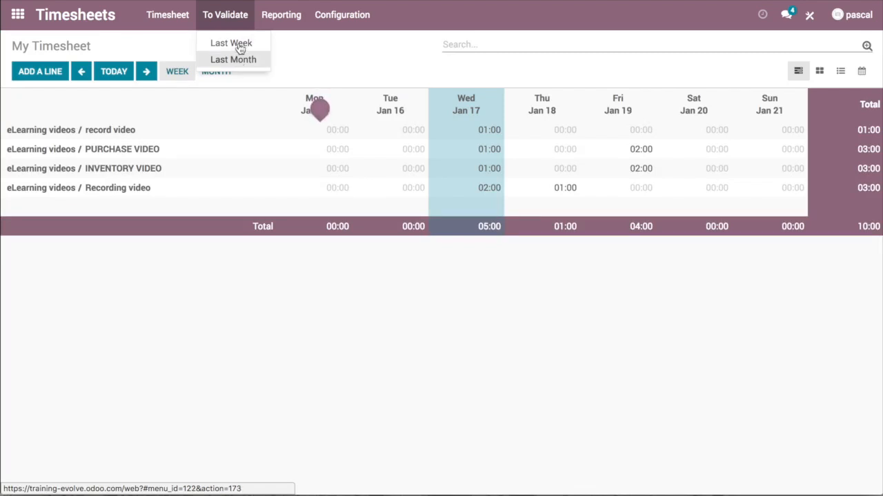
{"action": "left_click", "coordinate": [239, 44]}
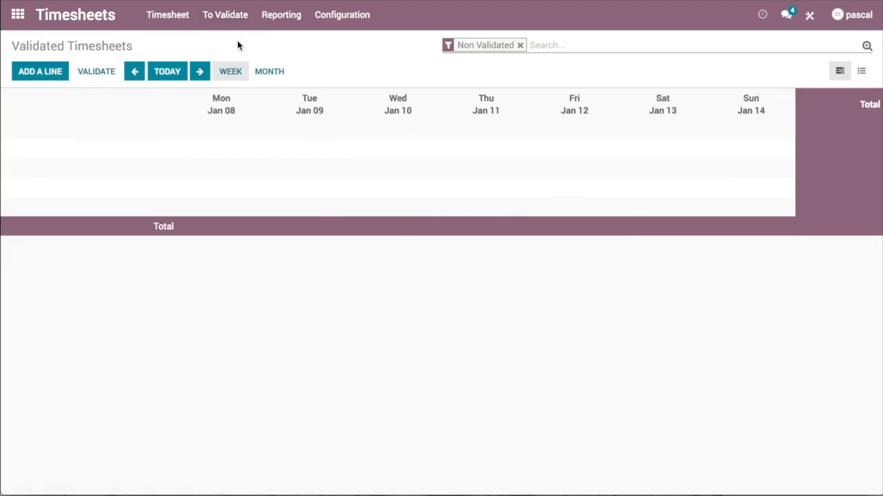
{"action": "left_click", "coordinate": [201, 76]}
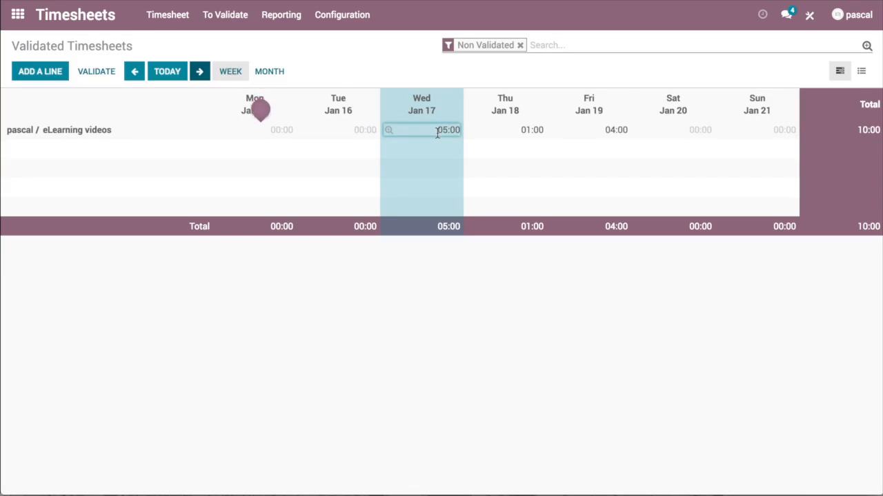
{"action": "left_click", "coordinate": [94, 78]}
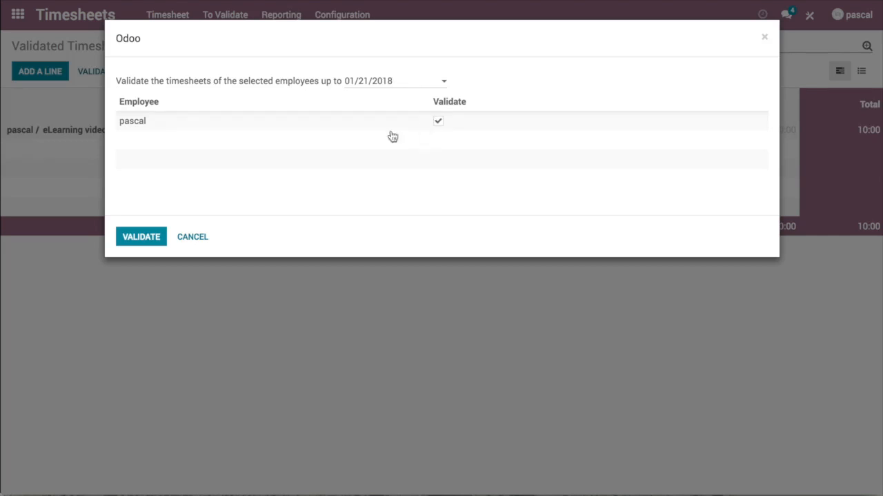
{"action": "left_click", "coordinate": [140, 242]}
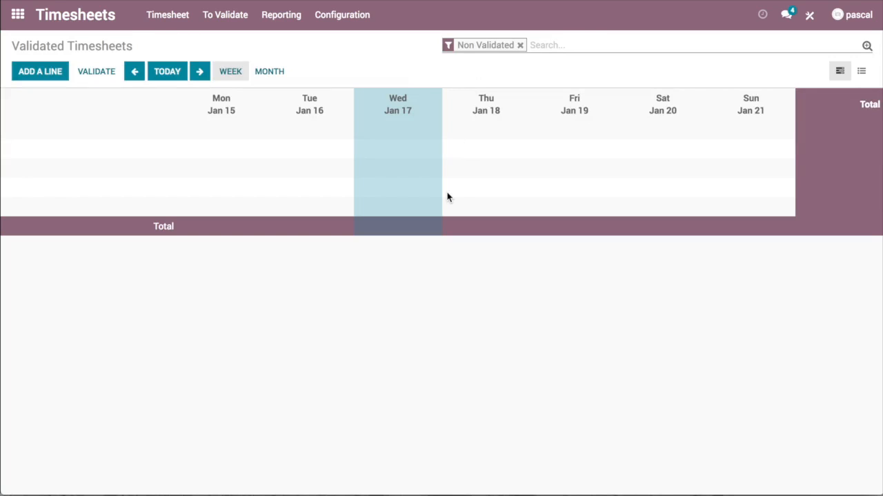
View the timesheet report by project.
{"action": "left_click", "coordinate": [292, 19]}
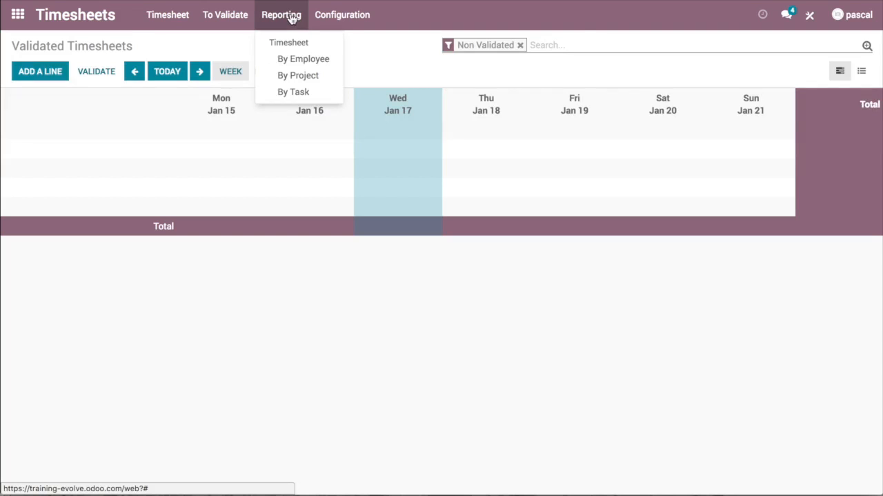
{"action": "left_click", "coordinate": [316, 80]}
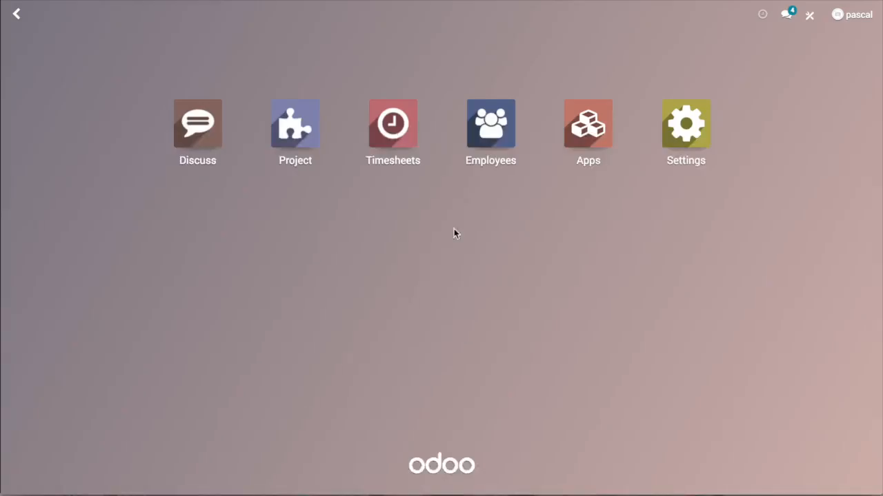
Go to the Timesheet App page in Timesheets and open the Synchronize screen of the embedded mobile app.
{"action": "left_click", "coordinate": [395, 125]}
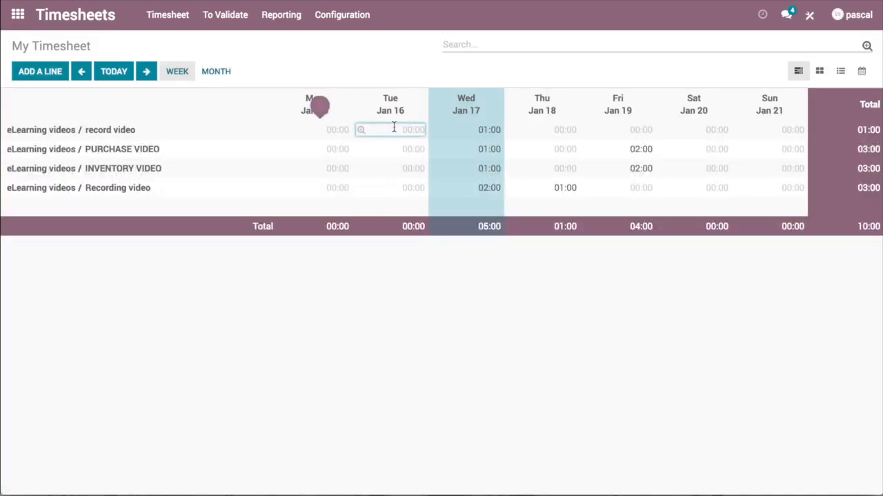
{"action": "left_click", "coordinate": [164, 20]}
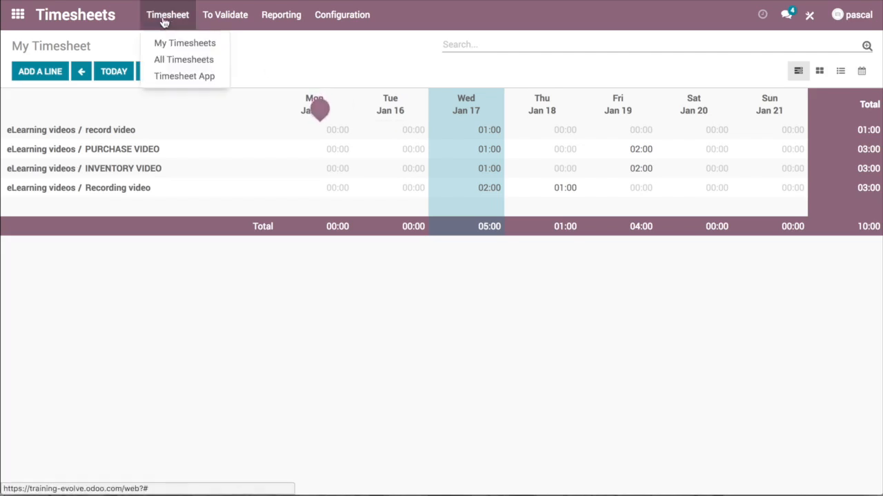
{"action": "left_click", "coordinate": [202, 78]}
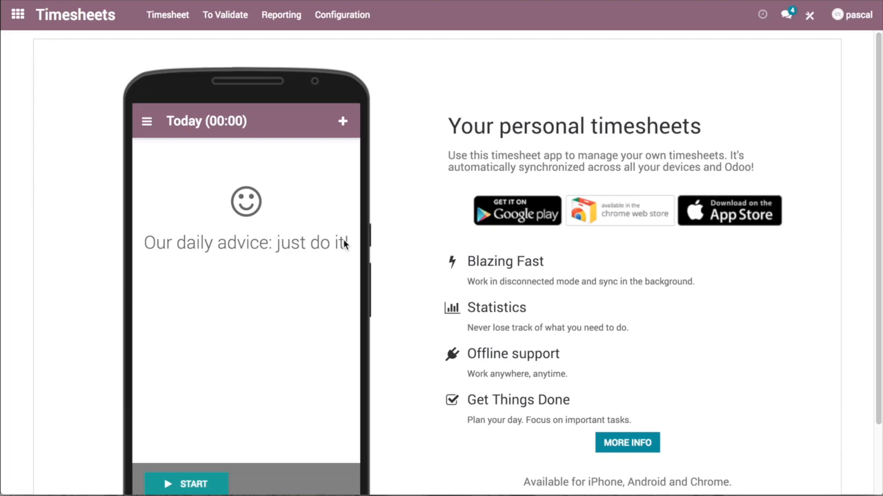
{"action": "scroll", "coordinate": [308, 272], "scroll_direction": "down", "scroll_amount": 1}
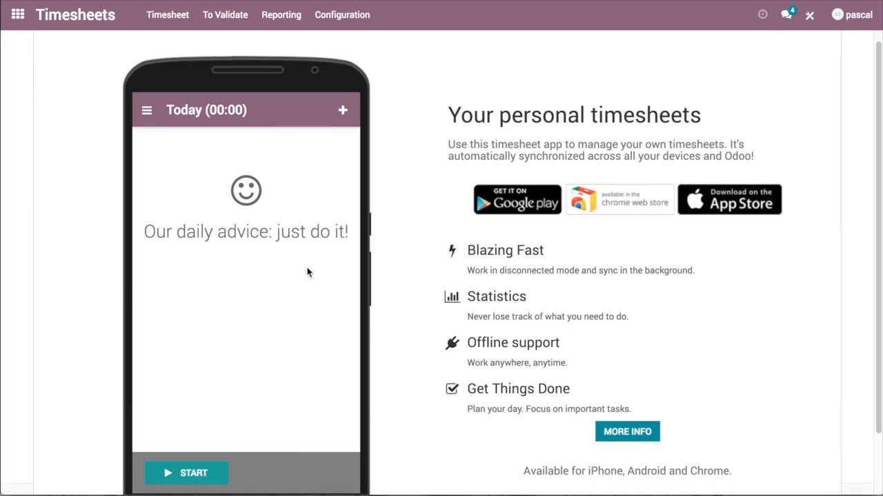
{"action": "left_click", "coordinate": [144, 110]}
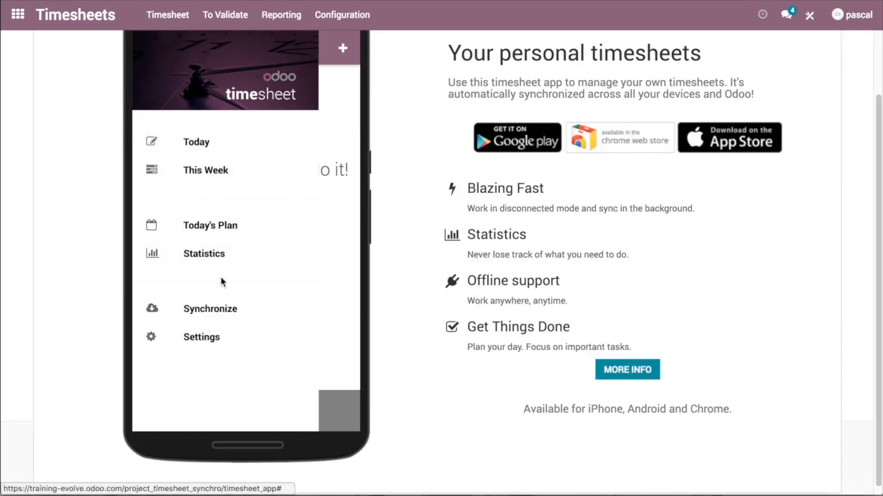
{"action": "left_click", "coordinate": [241, 316]}
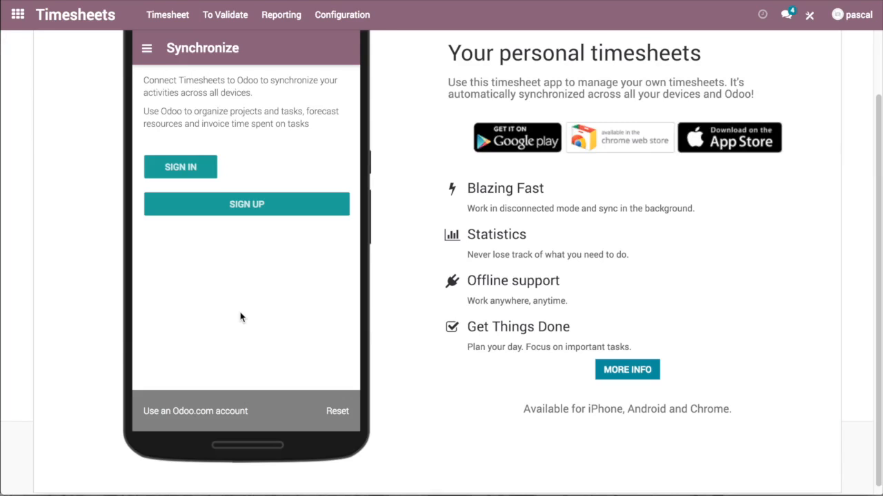
Sign in the mobile app to the server training-evolve.odoo.com with the prefilled credentials and keep the guest data for synchronization.
{"action": "left_click", "coordinate": [193, 170]}
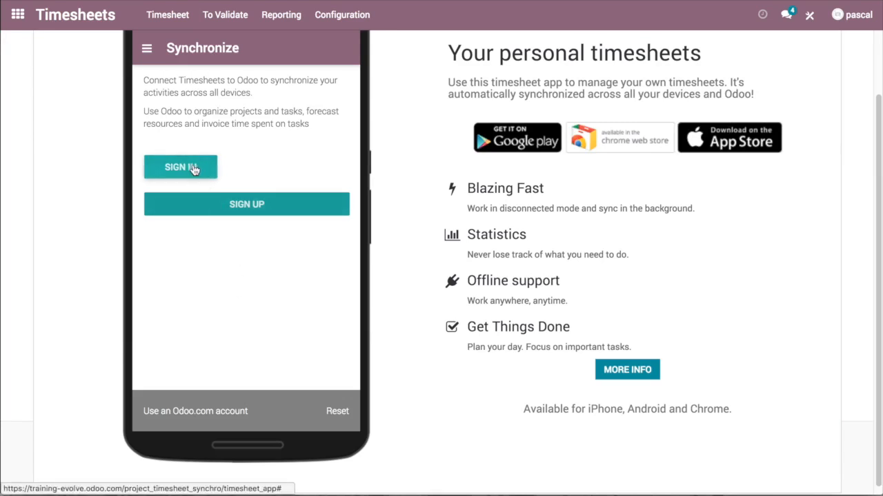
{"action": "left_click", "coordinate": [191, 128]}
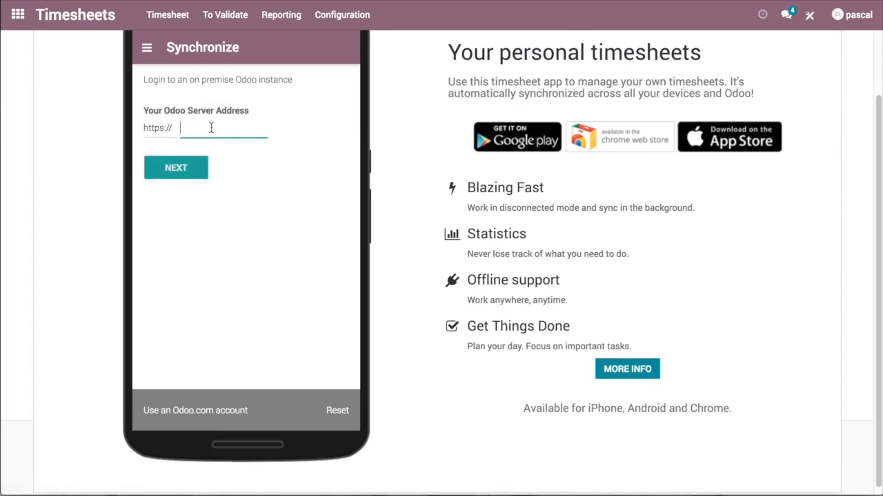
{"action": "right_click", "coordinate": [211, 128]}
{"action": "left_click", "coordinate": [191, 196]}
{"action": "left_click", "coordinate": [172, 167]}
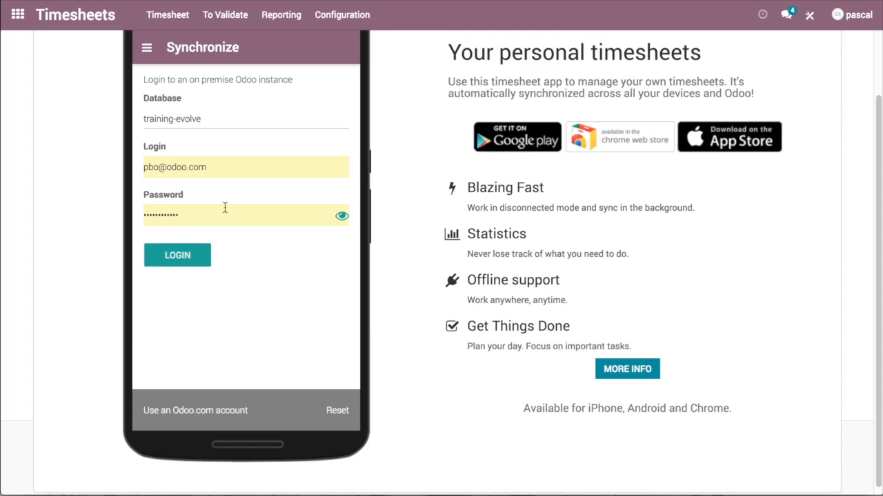
{"action": "left_click", "coordinate": [186, 263]}
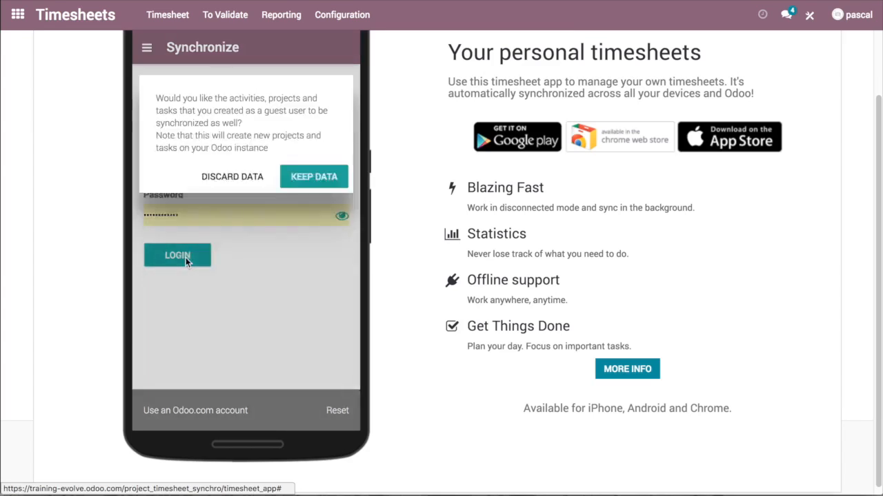
{"action": "left_click", "coordinate": [311, 175]}
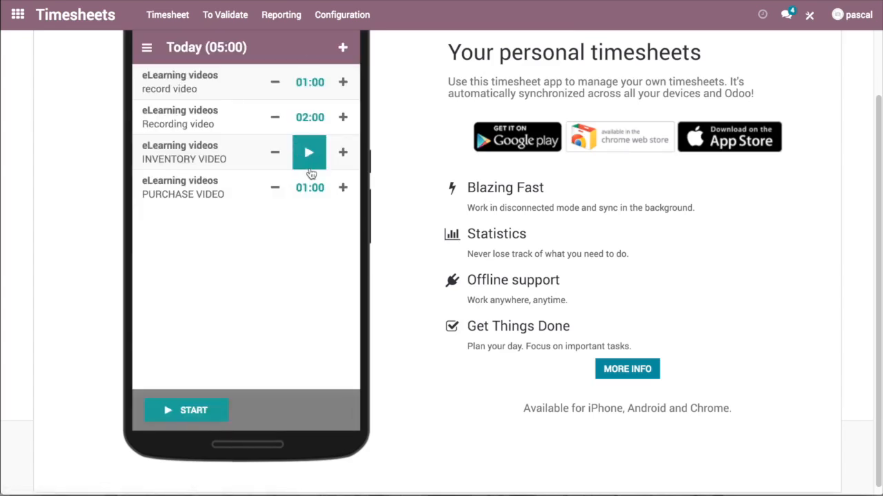
Add a 01:00 activity for the CRM VIDEO task of the eLearning videos project with the work summary "first recording session".
{"action": "mouse_move", "coordinate": [303, 131]}
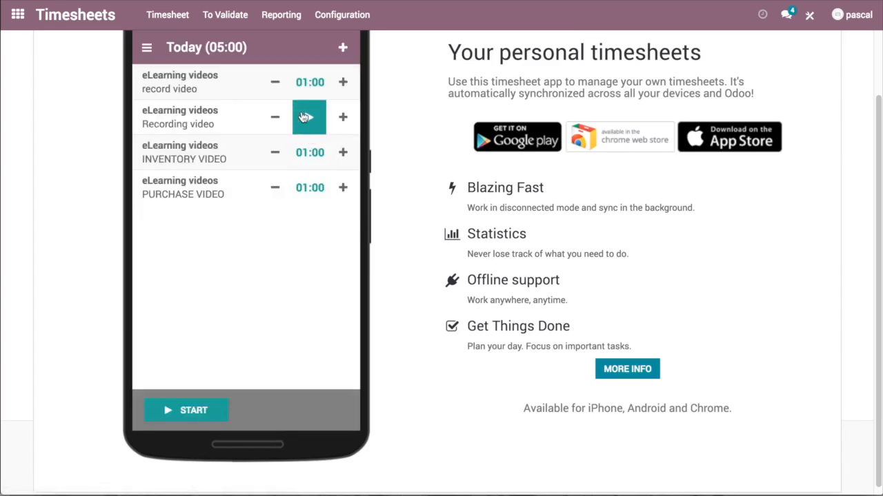
{"action": "left_click", "coordinate": [343, 50]}
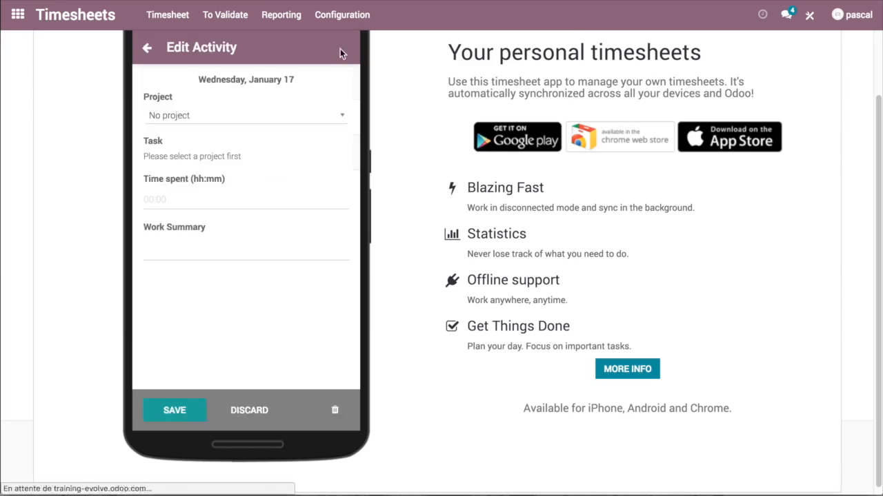
{"action": "left_click", "coordinate": [270, 118]}
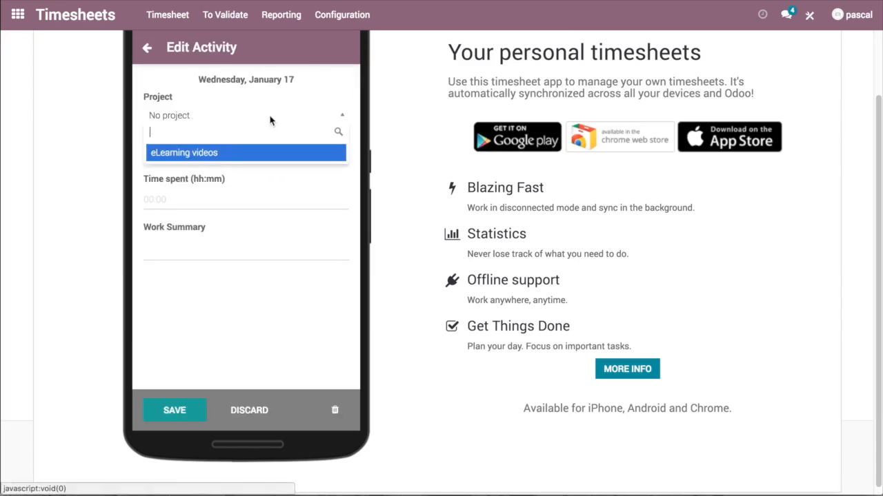
{"action": "left_click", "coordinate": [238, 152]}
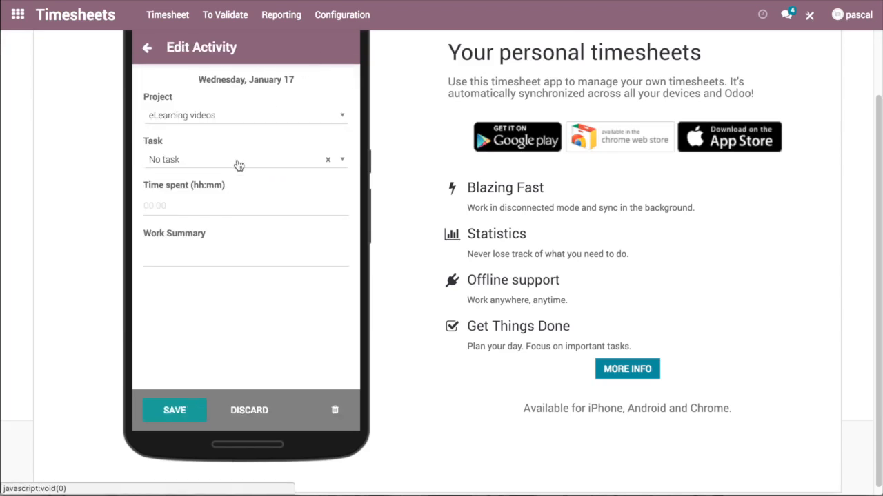
{"action": "left_click", "coordinate": [238, 165]}
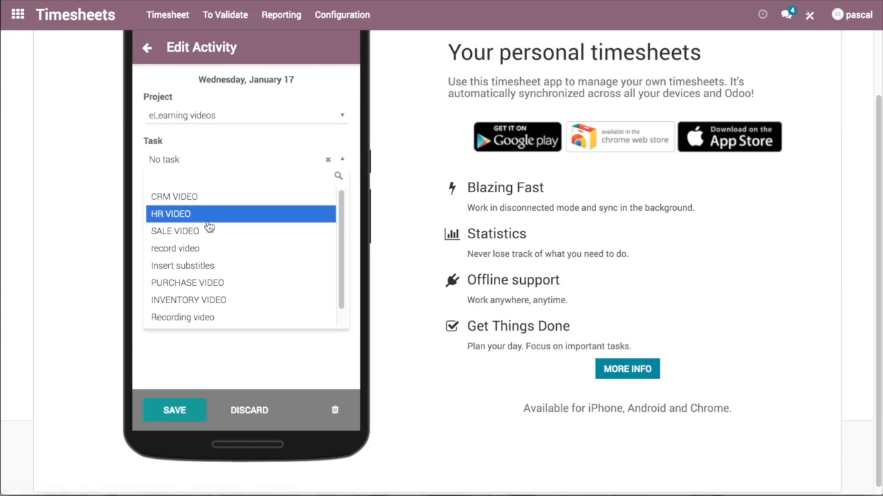
{"action": "left_click", "coordinate": [201, 198]}
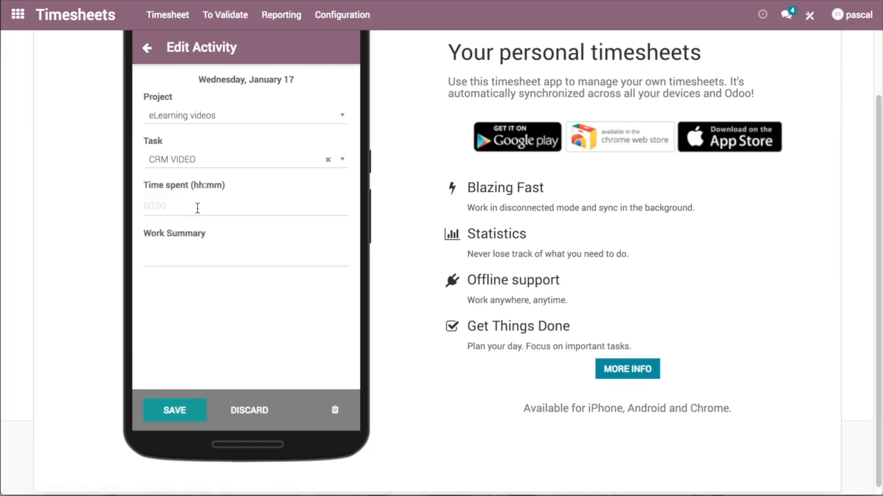
{"action": "left_click", "coordinate": [196, 207]}
{"action": "type", "text": "1"}
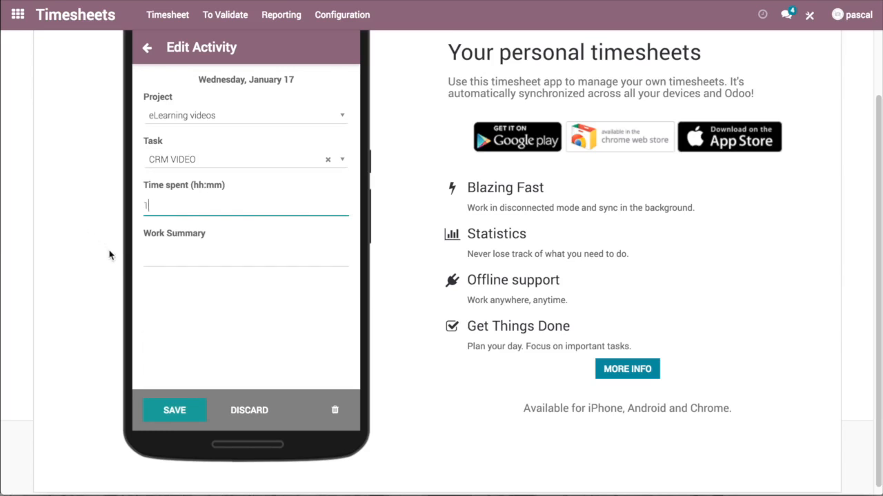
{"action": "left_click", "coordinate": [160, 255]}
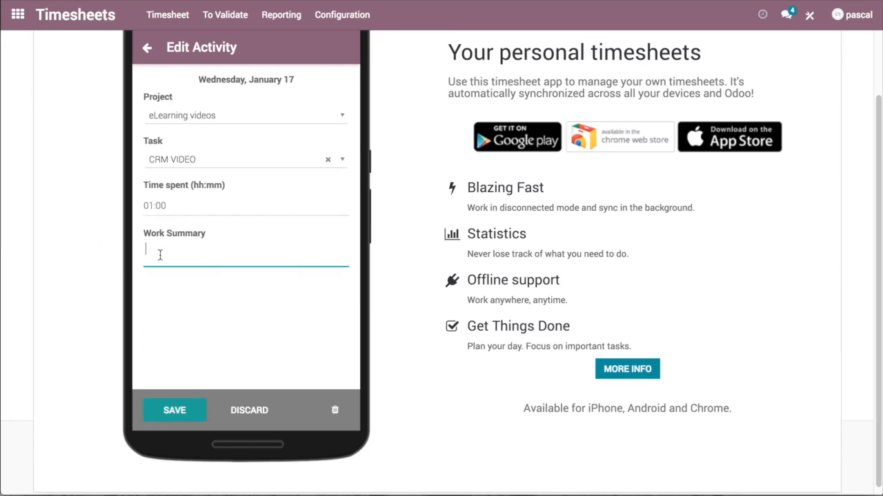
{"action": "type", "text": "first recording session"}
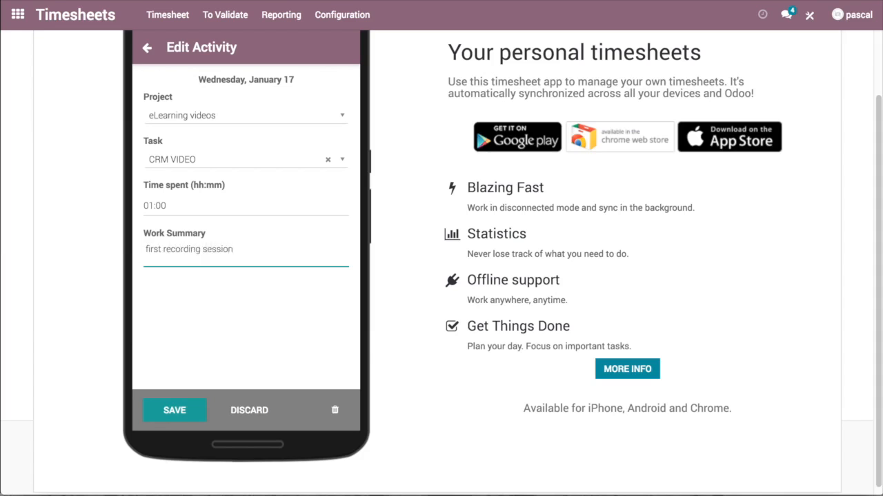
{"action": "left_click", "coordinate": [174, 410]}
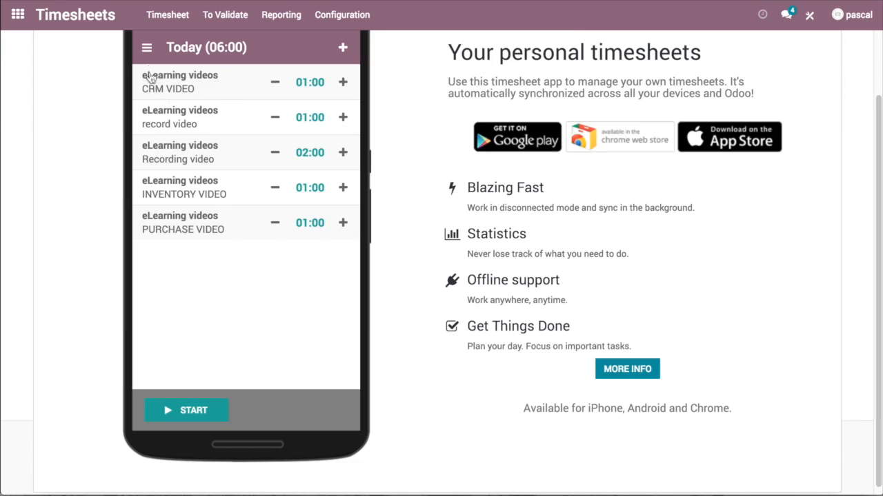
Synchronize the mobile app with the server to send the new CRM VIDEO activity.
{"action": "left_click", "coordinate": [147, 48]}
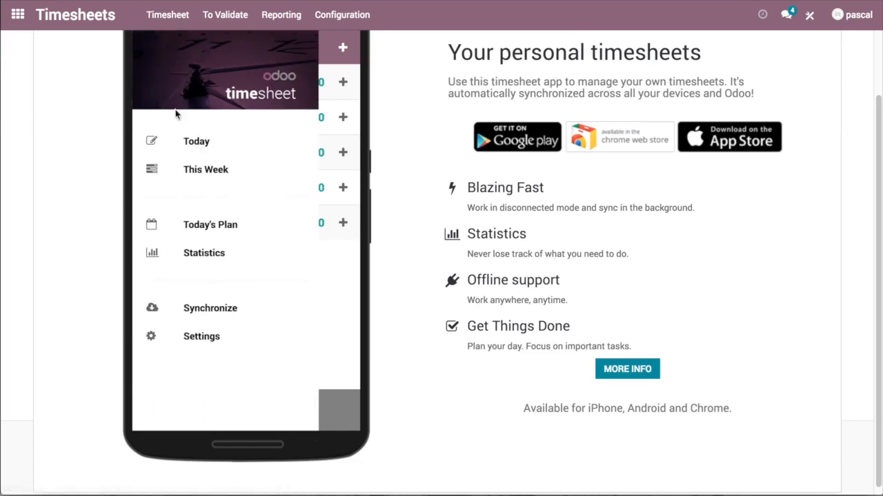
{"action": "left_click", "coordinate": [248, 317]}
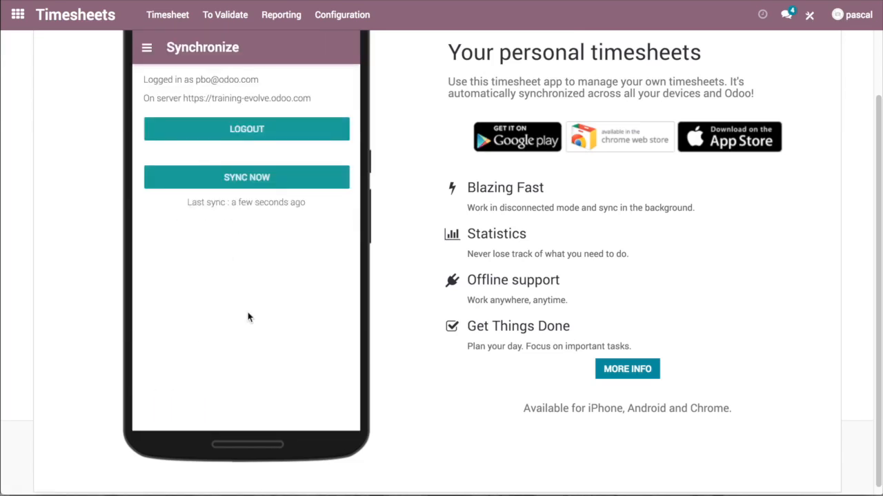
{"action": "left_click", "coordinate": [274, 179]}
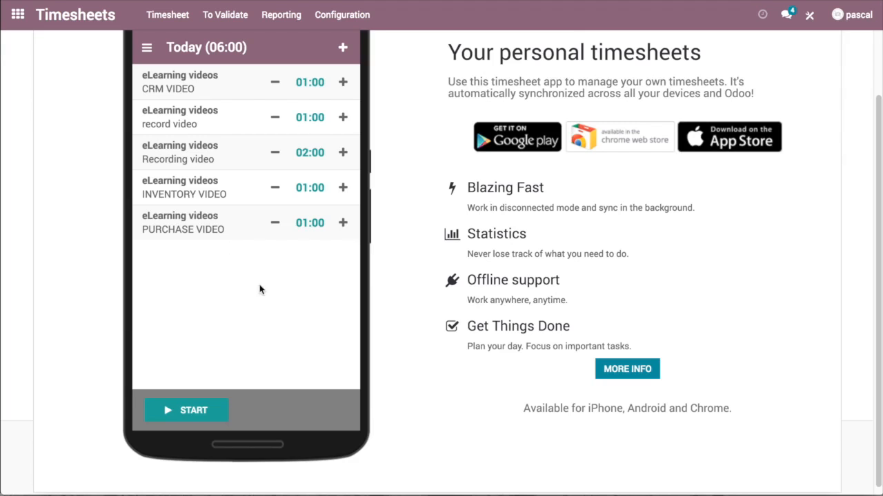
Review the default project, minimal duration and time unit in the mobile app's settings, and return to today's activities.
{"action": "left_click", "coordinate": [145, 49]}
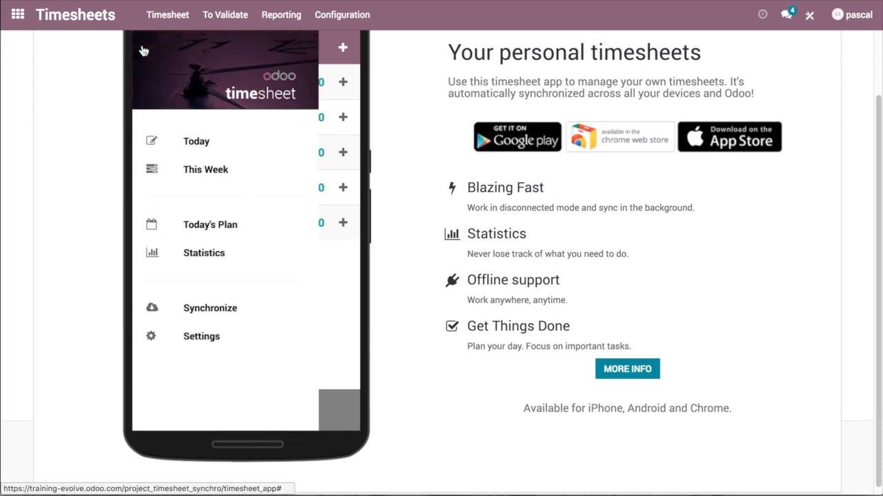
{"action": "left_click", "coordinate": [213, 339]}
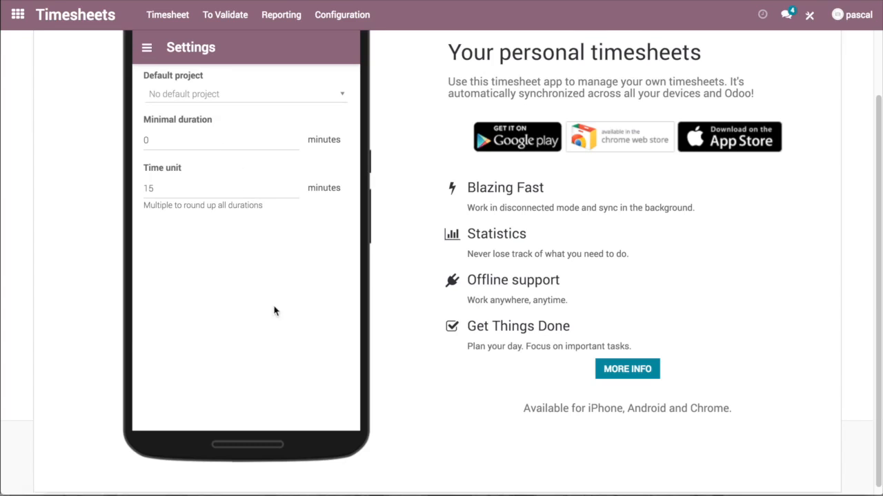
{"action": "left_click", "coordinate": [147, 50]}
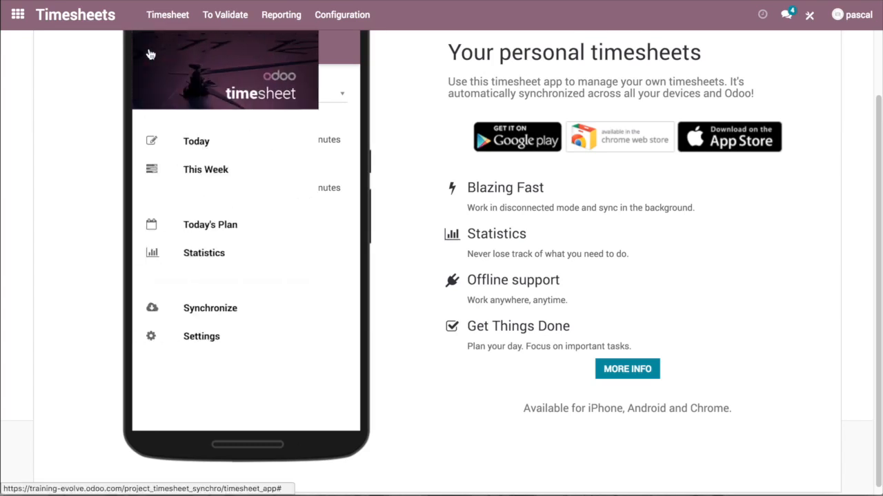
{"action": "left_click", "coordinate": [260, 153]}
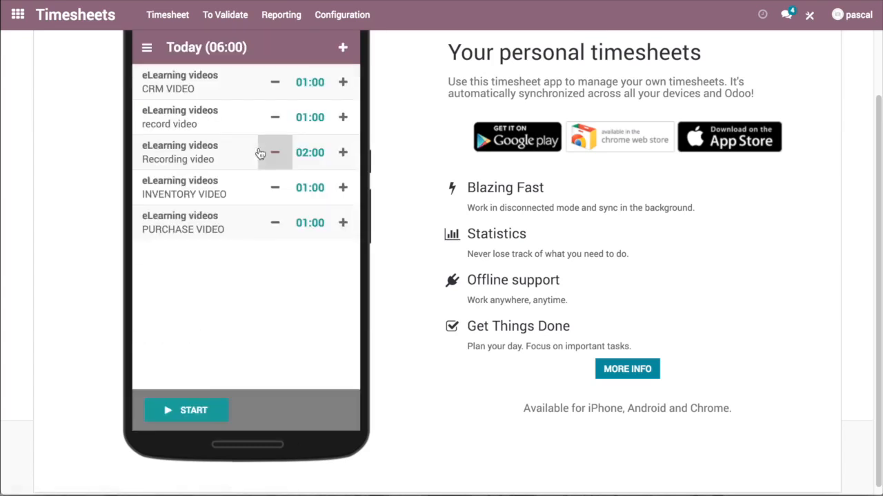
Record an activity with the timer and save it for eLearning videos, task HR VIDEO, with the work summary "work done from mobile app".
{"action": "left_click", "coordinate": [205, 414]}
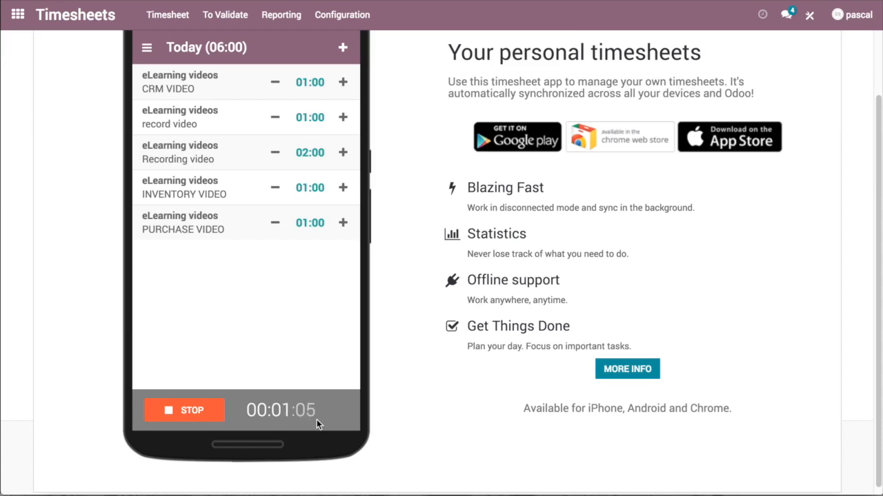
{"action": "left_click", "coordinate": [204, 413]}
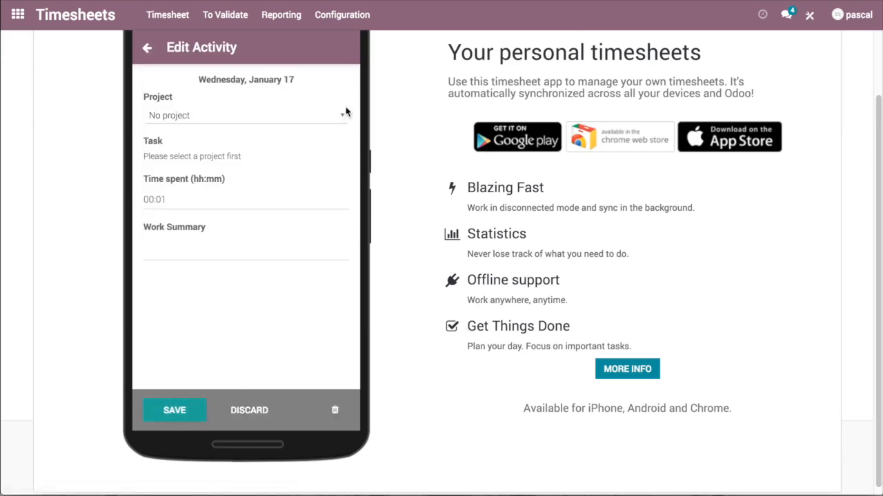
{"action": "left_click", "coordinate": [316, 115]}
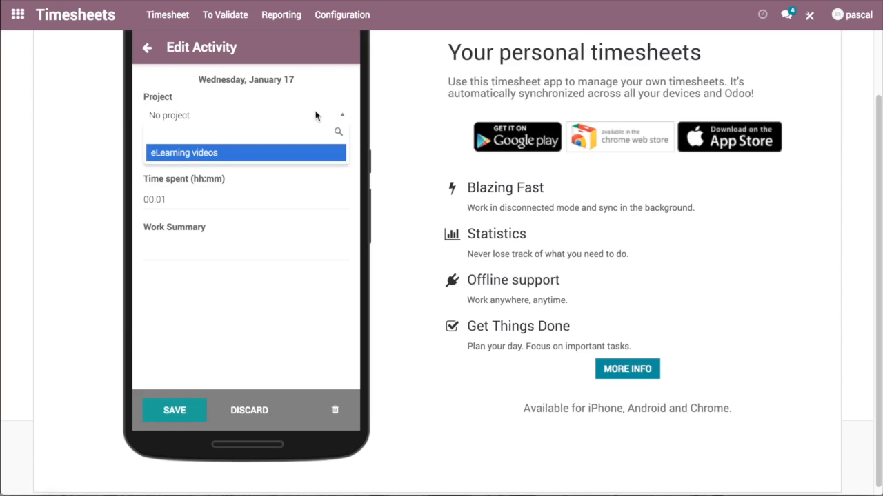
{"action": "left_click", "coordinate": [239, 155]}
{"action": "left_click", "coordinate": [246, 164]}
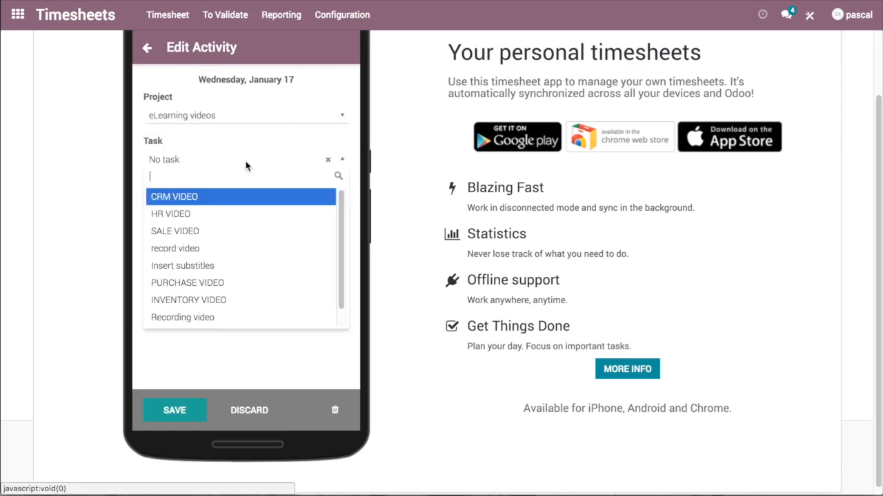
{"action": "left_click", "coordinate": [213, 216]}
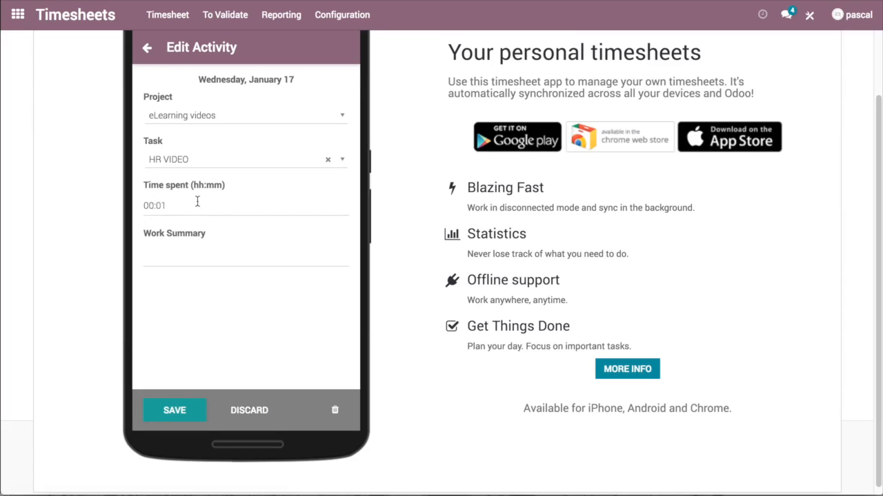
{"action": "left_click", "coordinate": [189, 259]}
{"action": "type", "text": "work"}
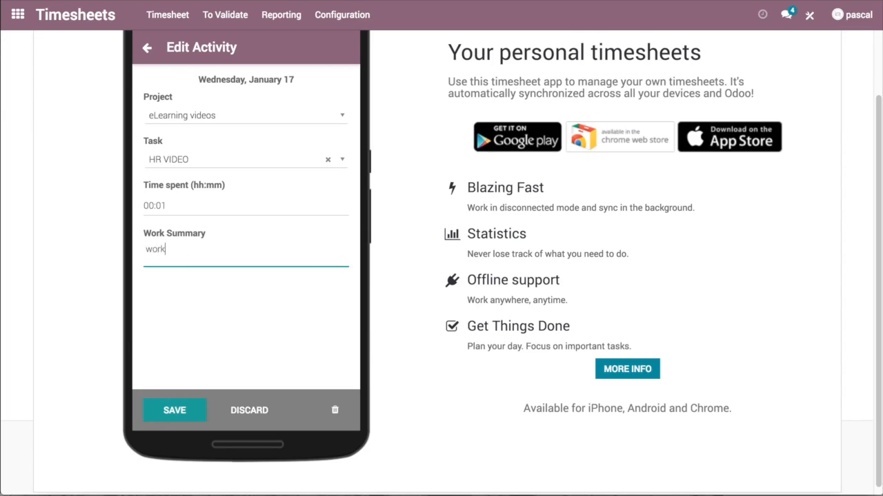
{"action": "type", "text": " done from mobile app"}
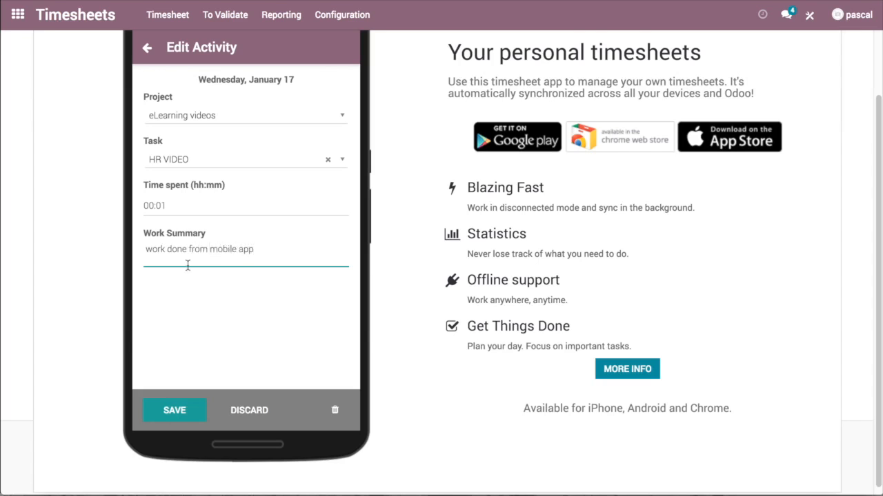
{"action": "left_click", "coordinate": [174, 411]}
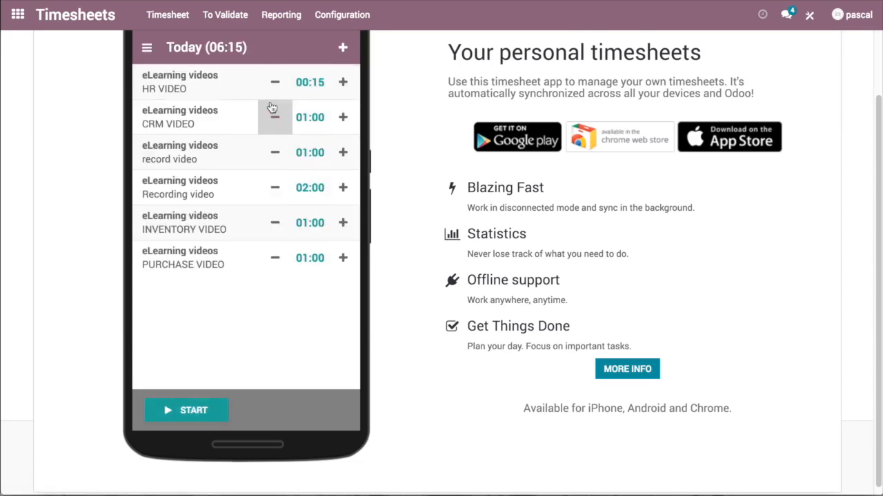
Synchronize the mobile app with the server to send the timed HR VIDEO activity.
{"action": "left_click", "coordinate": [147, 47]}
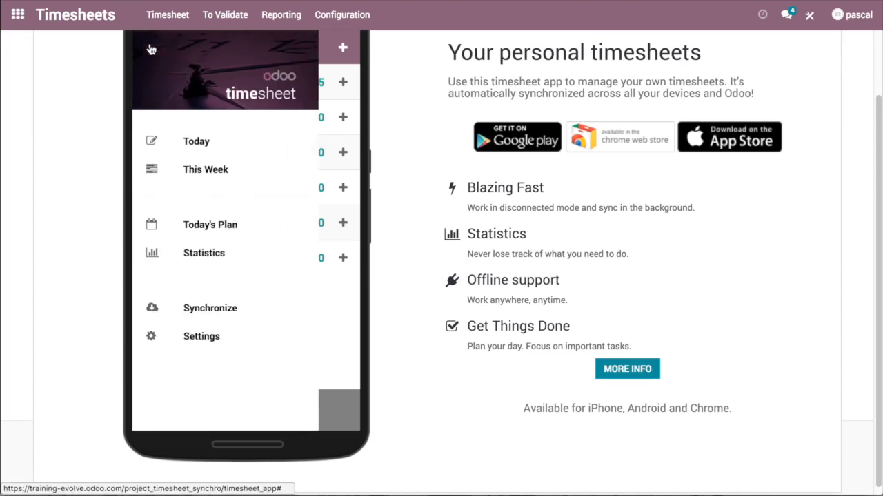
{"action": "left_click", "coordinate": [239, 310]}
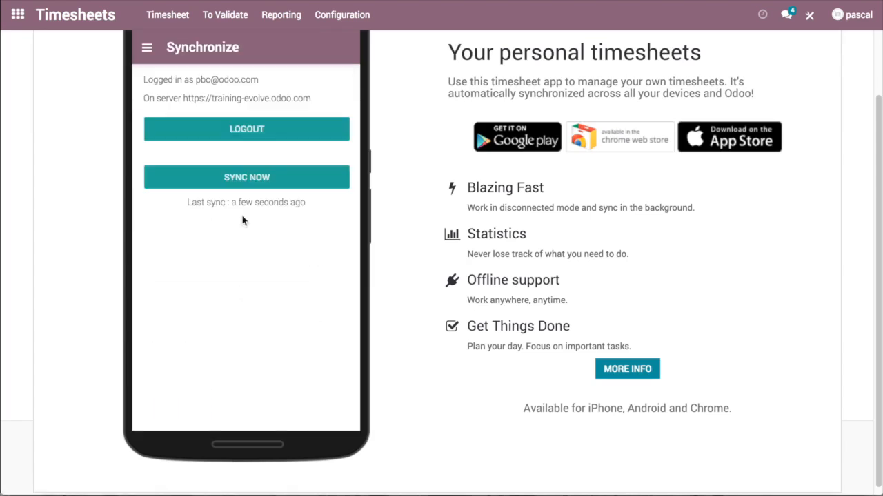
{"action": "left_click", "coordinate": [245, 172]}
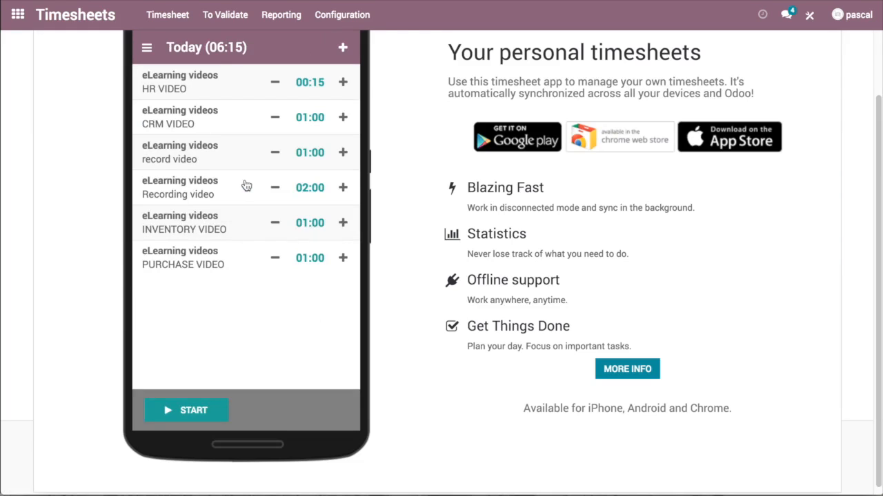
Switch to the Project app and view the timesheet entries of the HR VIDEO task in the eLearning videos project.
{"action": "left_click", "coordinate": [17, 21]}
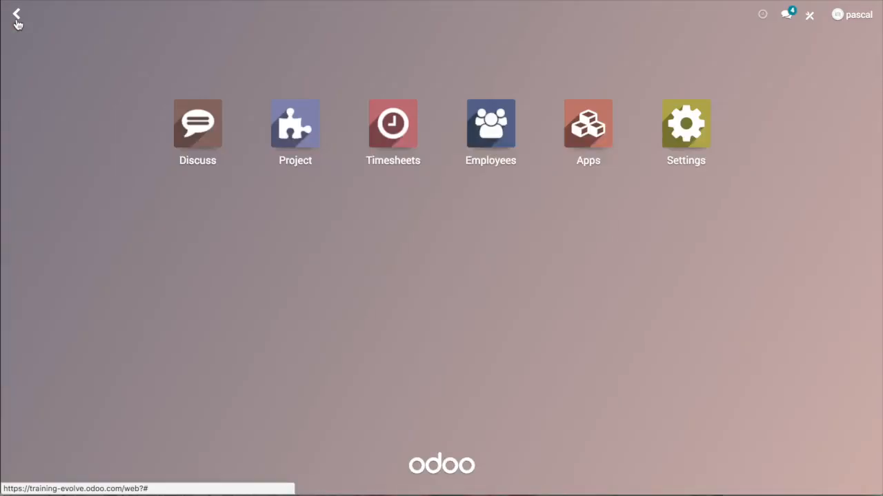
{"action": "left_click", "coordinate": [312, 131]}
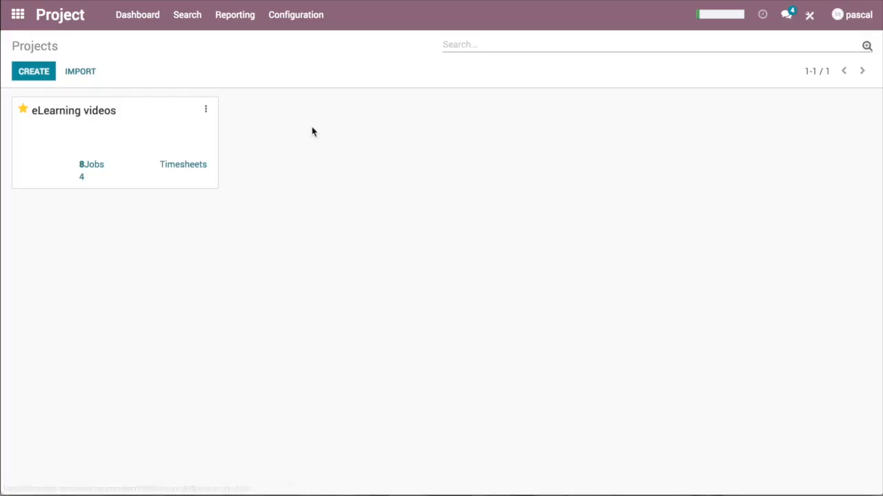
{"action": "left_click", "coordinate": [90, 171]}
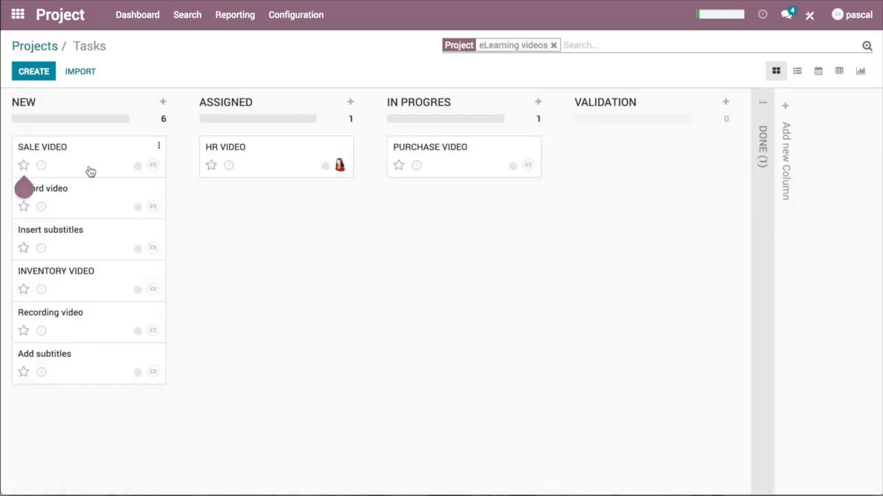
{"action": "left_click", "coordinate": [292, 163]}
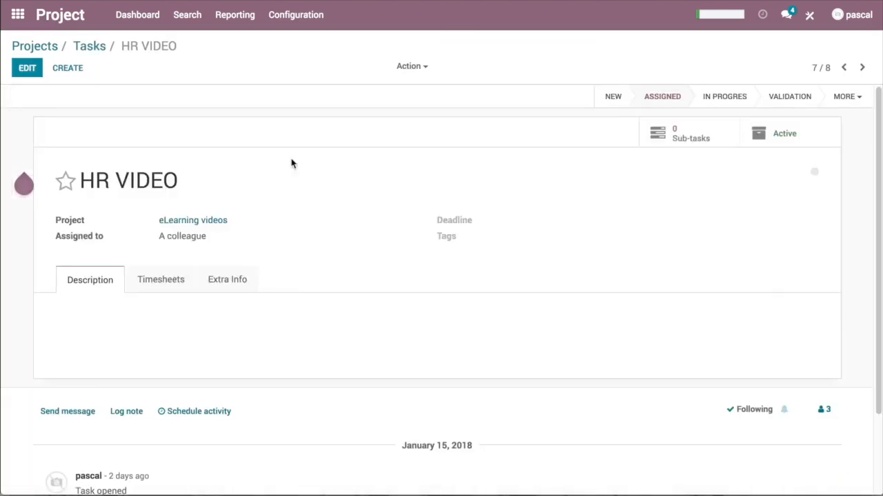
{"action": "left_click", "coordinate": [164, 281]}
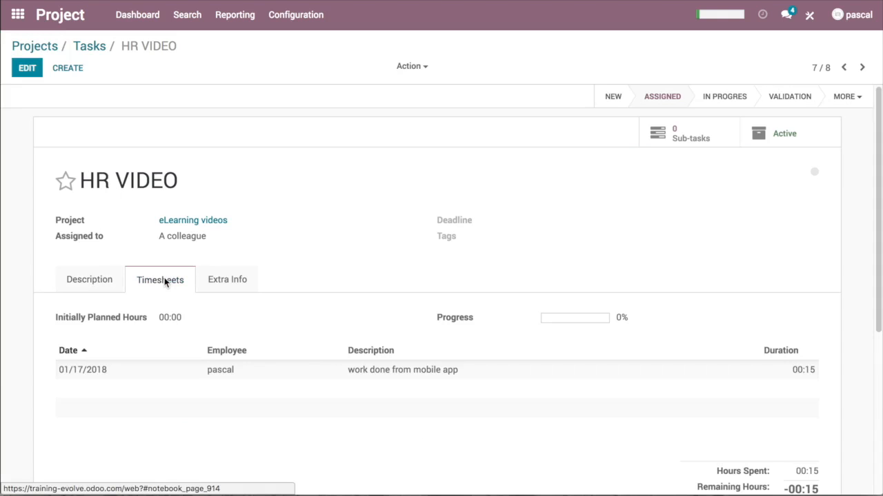